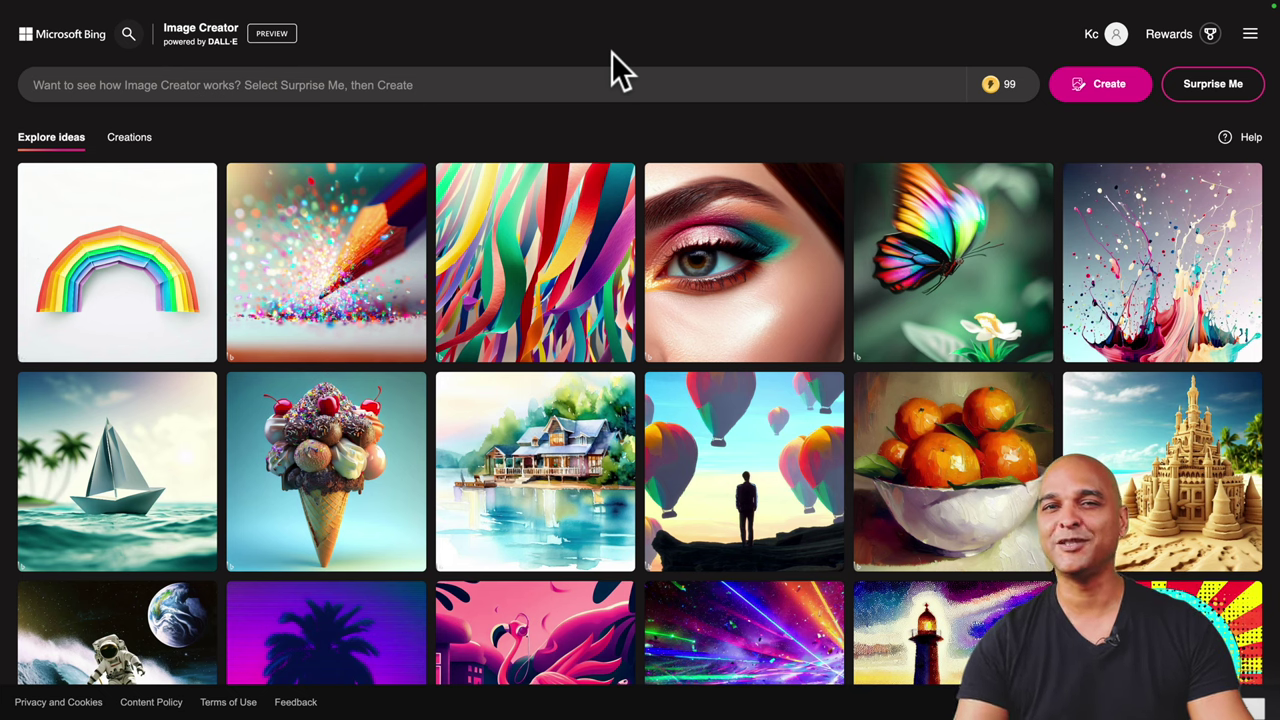
Step: Generate images from the prompt "Attractive asian woman with a blue jacket on a yellow background"
click(52, 85)
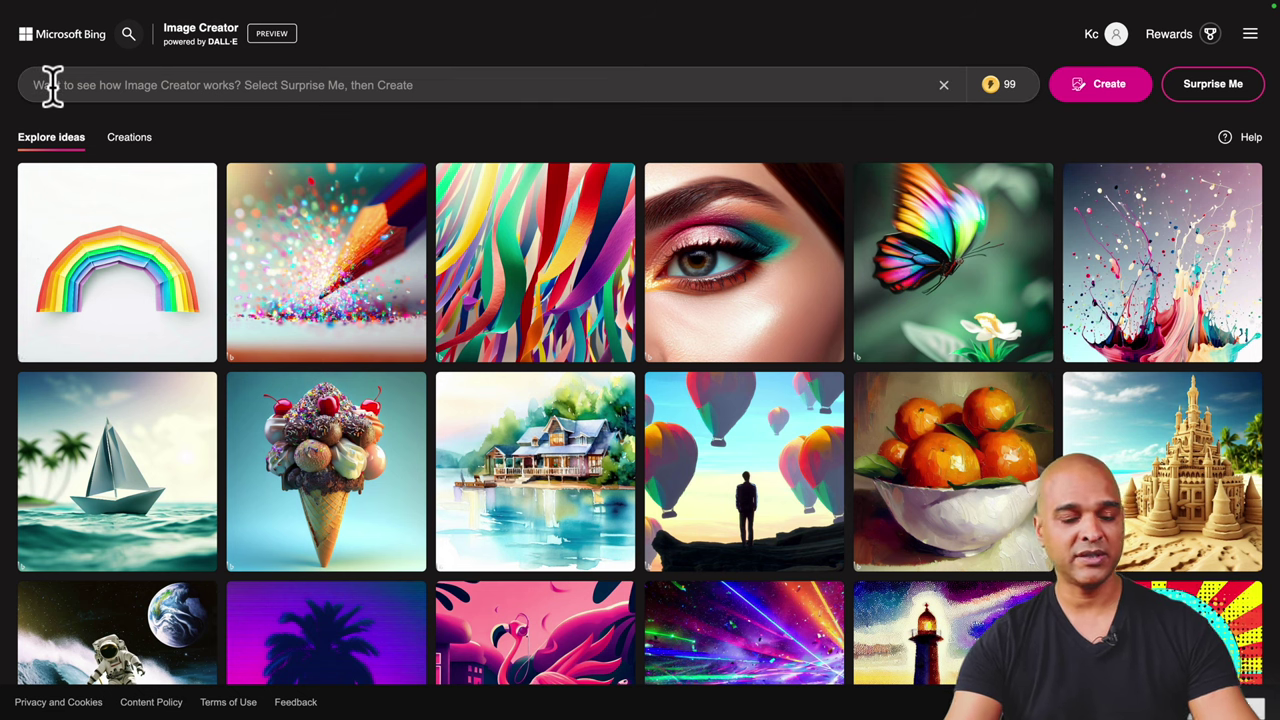
text(Attractive asian woman with a blue jacket on a yellow background)
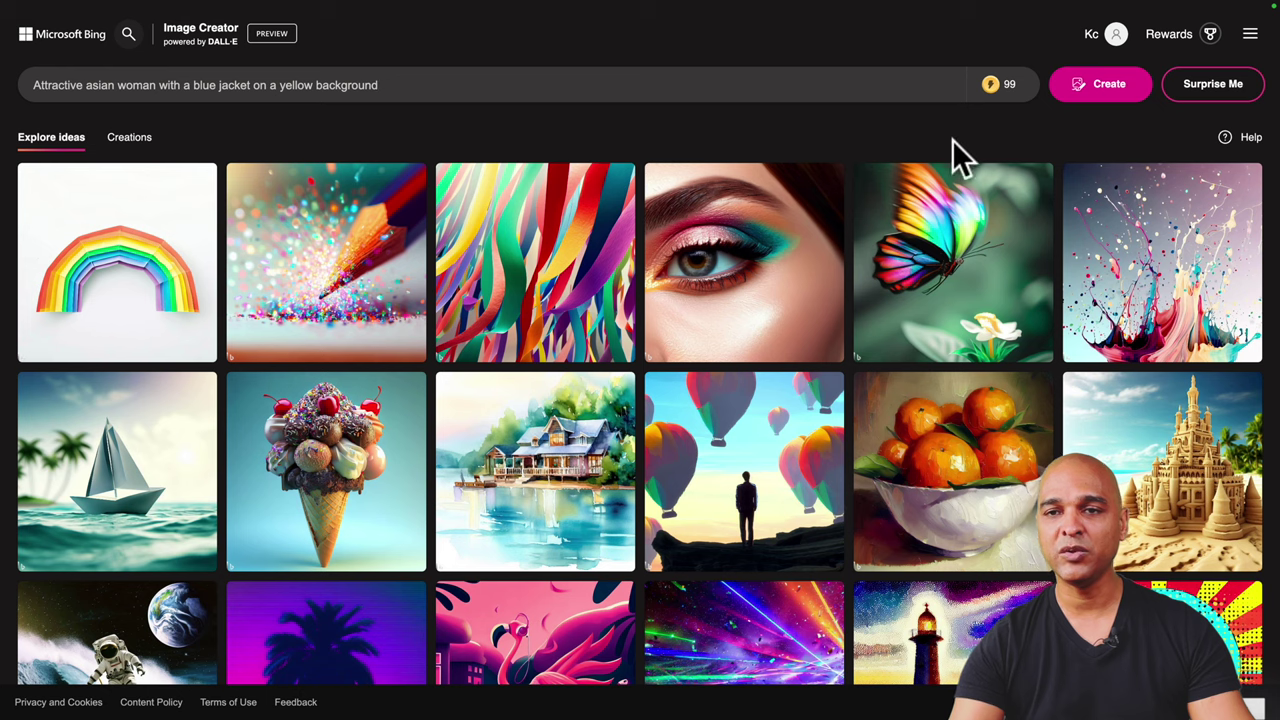
click(1076, 86)
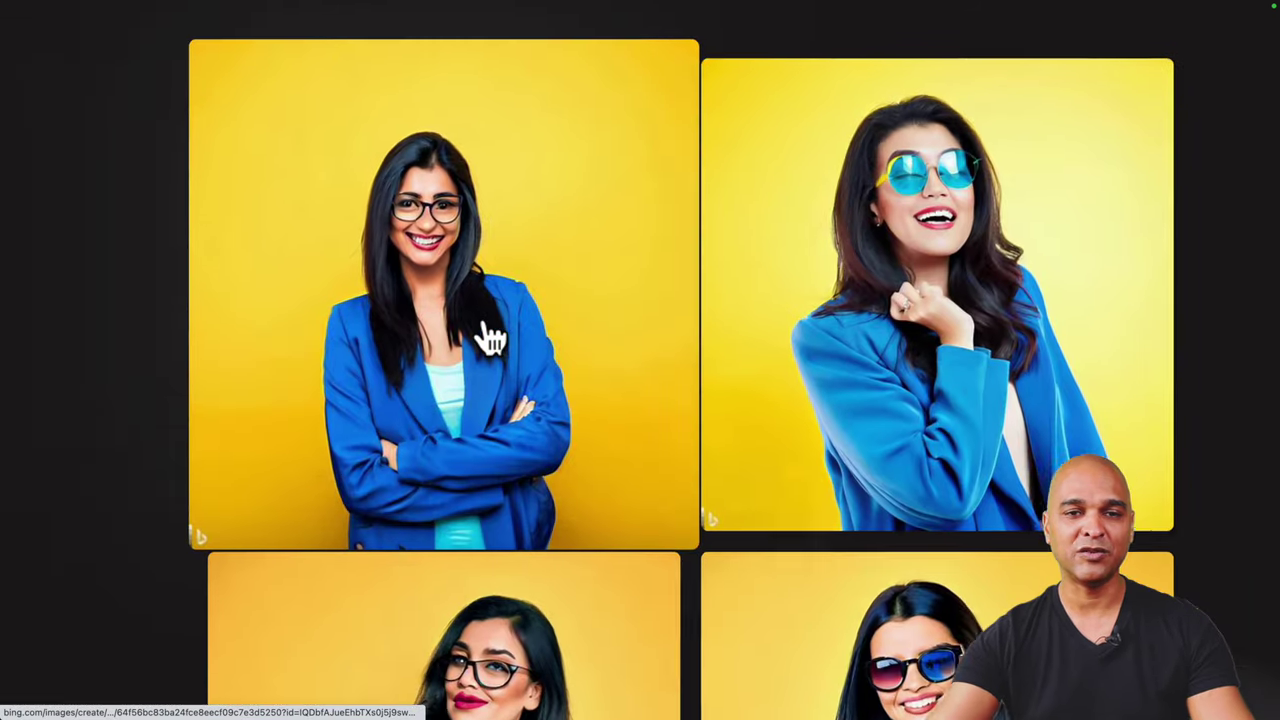
Step: Examine the generated images of the woman in the blue jacket up close
scroll(488, 336, up, 1)
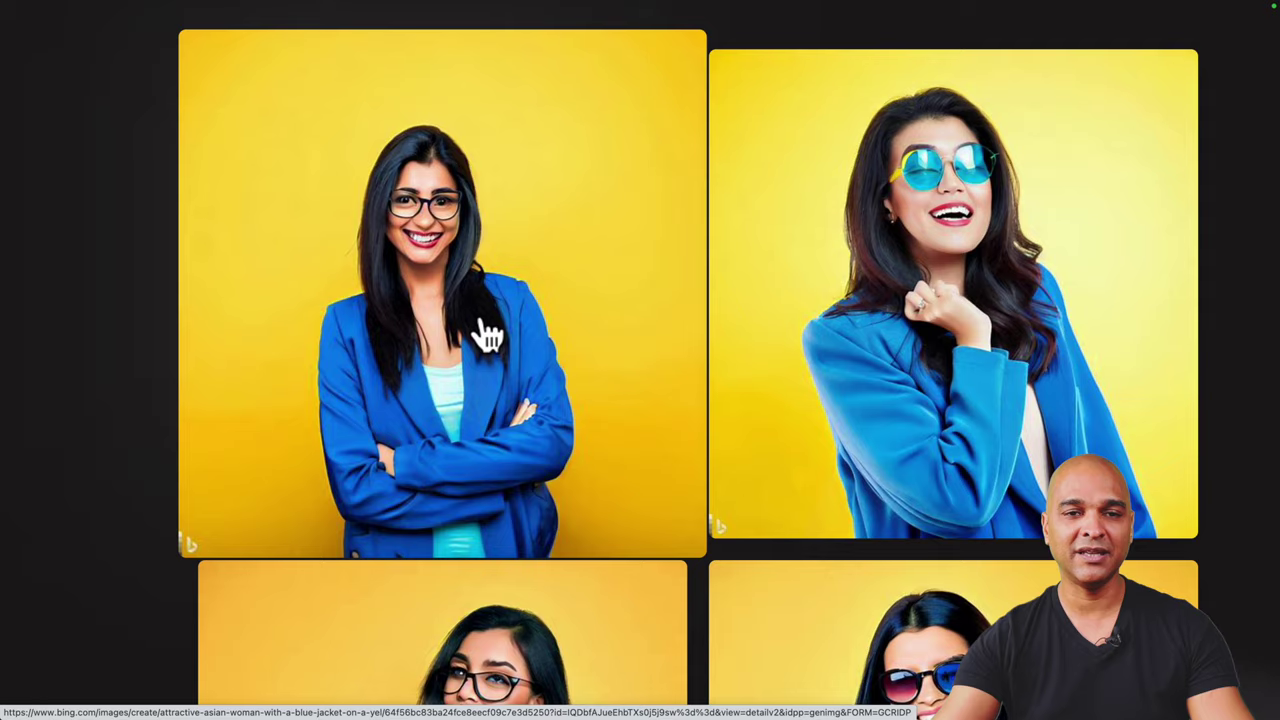
scroll(409, 280, up, 3)
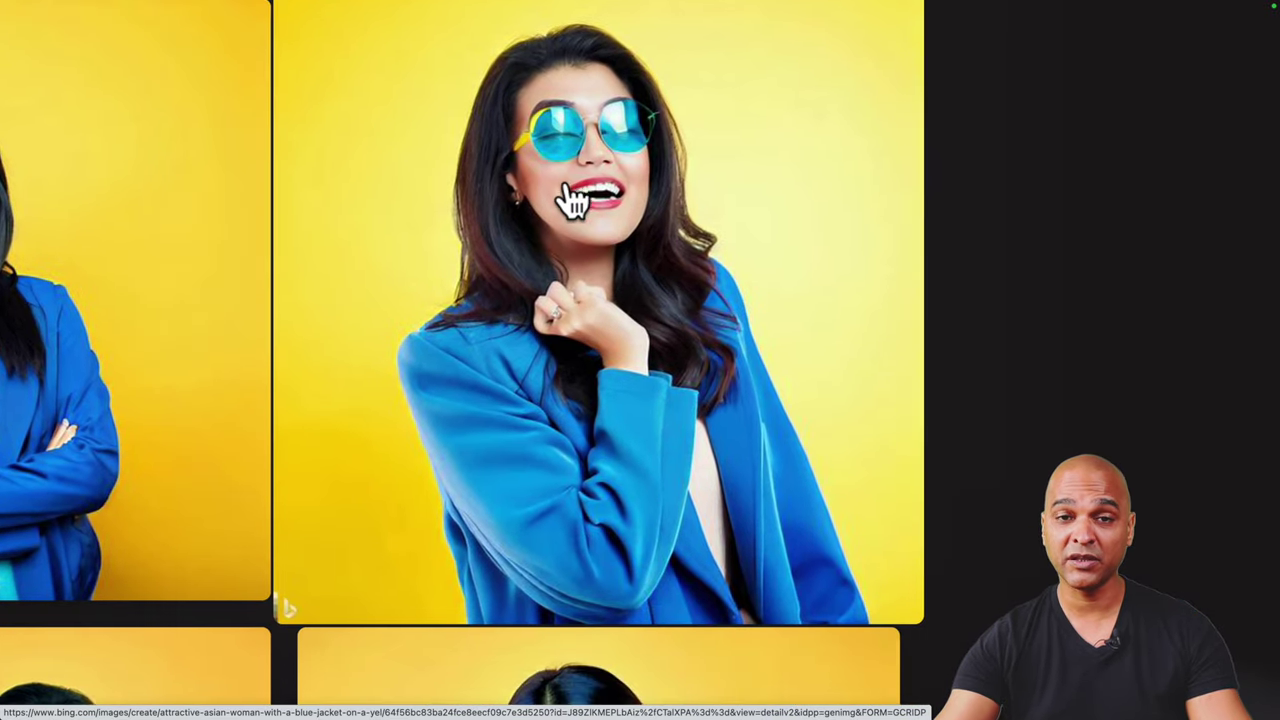
scroll(571, 200, down, 5)
scroll(540, 278, left, 6)
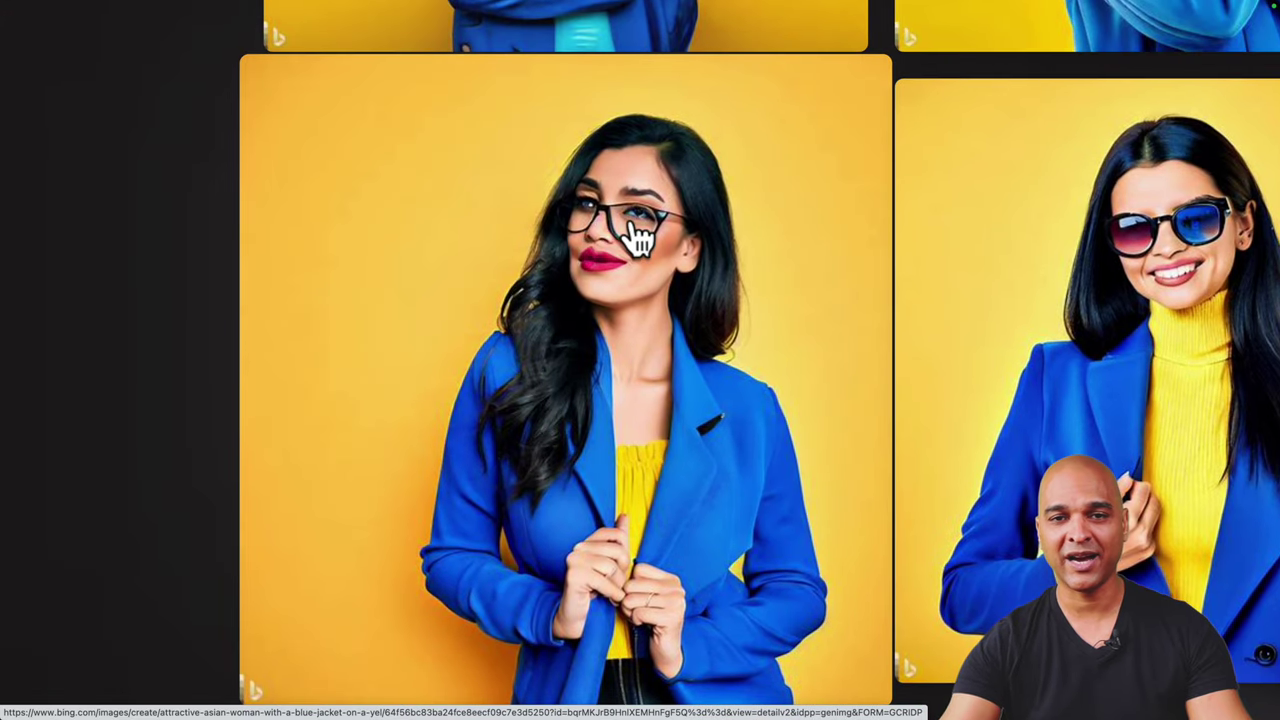
scroll(596, 228, down, 5)
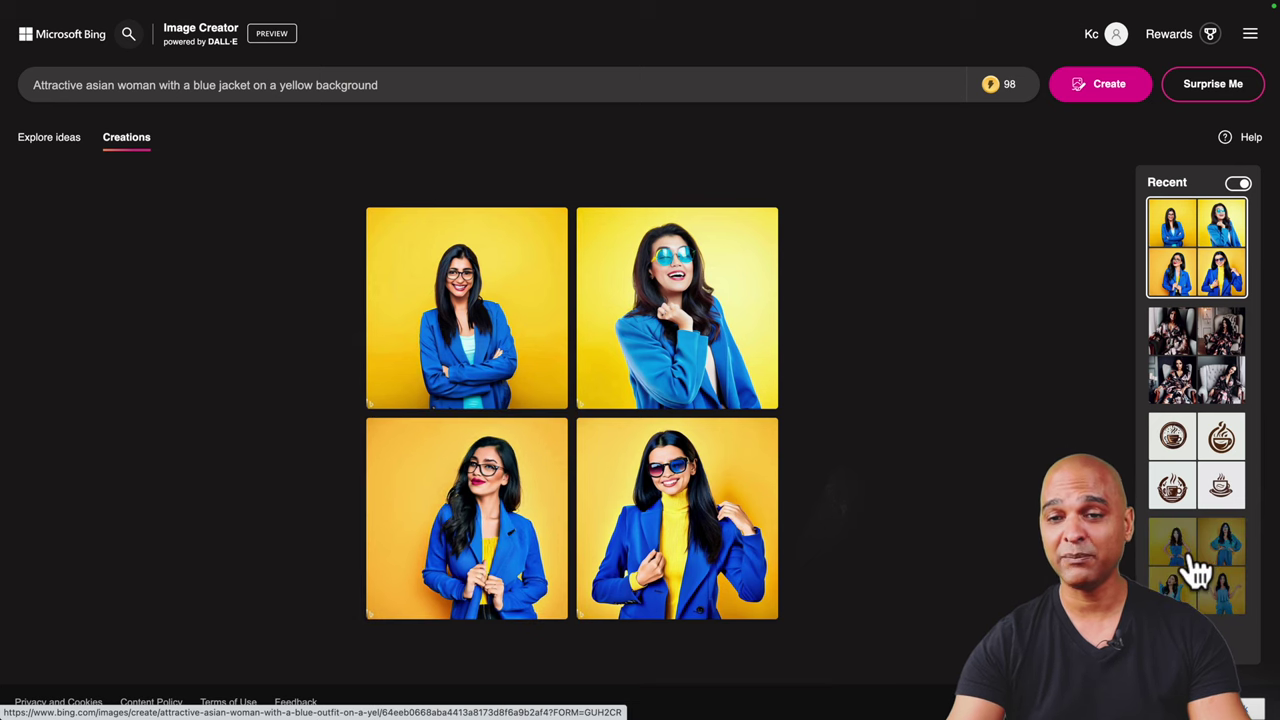
Step: Open the recent creation with the blue outfit on a yellow background and examine its images up close
click(1192, 560)
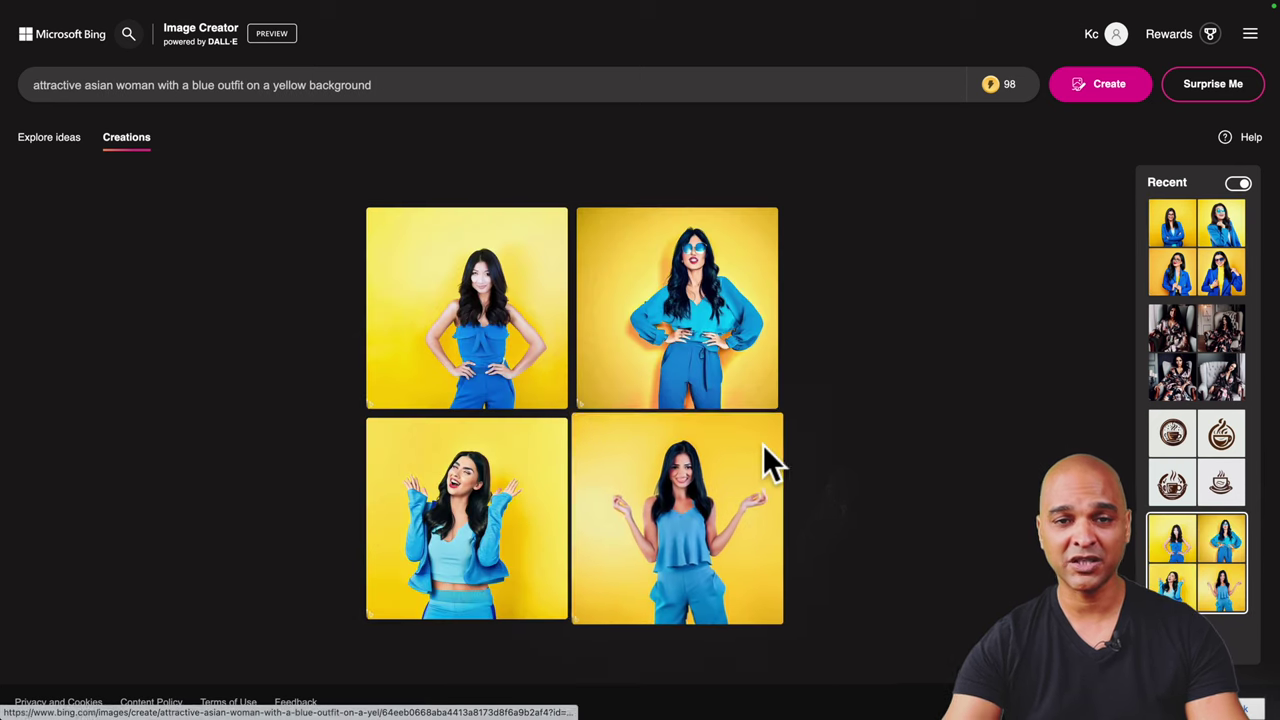
scroll(490, 285, up, 5)
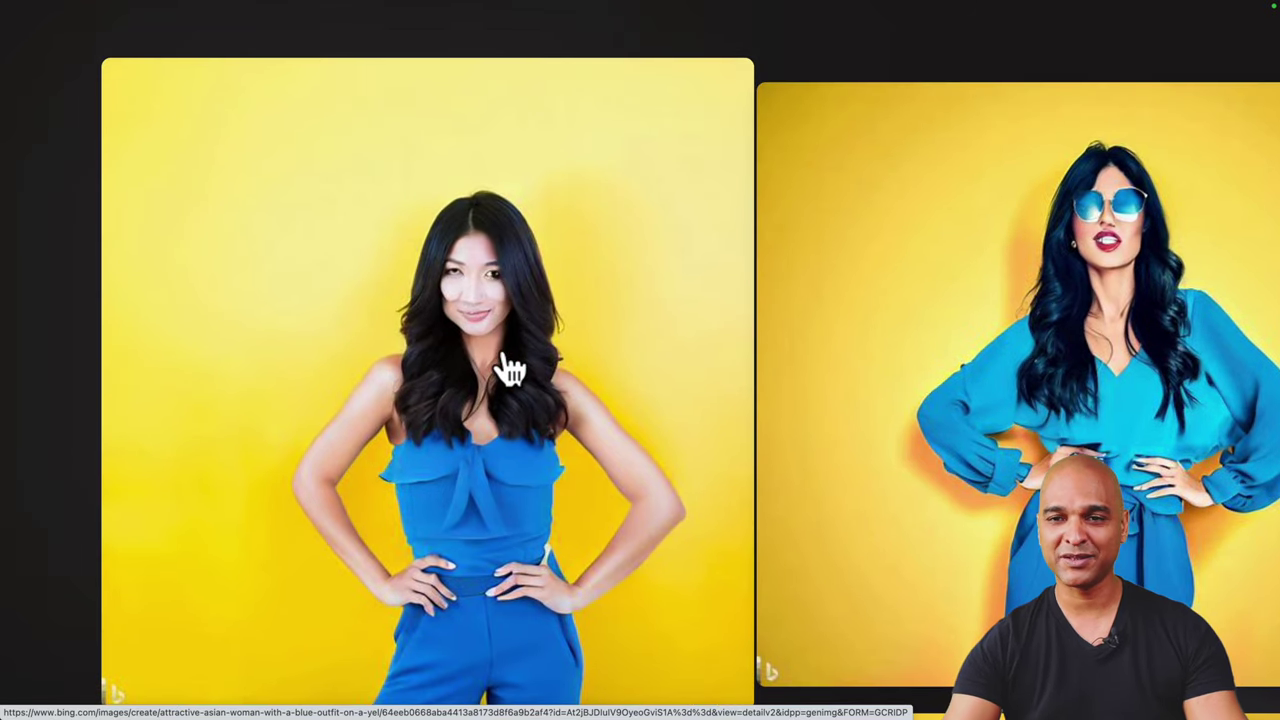
scroll(503, 356, right, 3)
scroll(503, 356, down, 5)
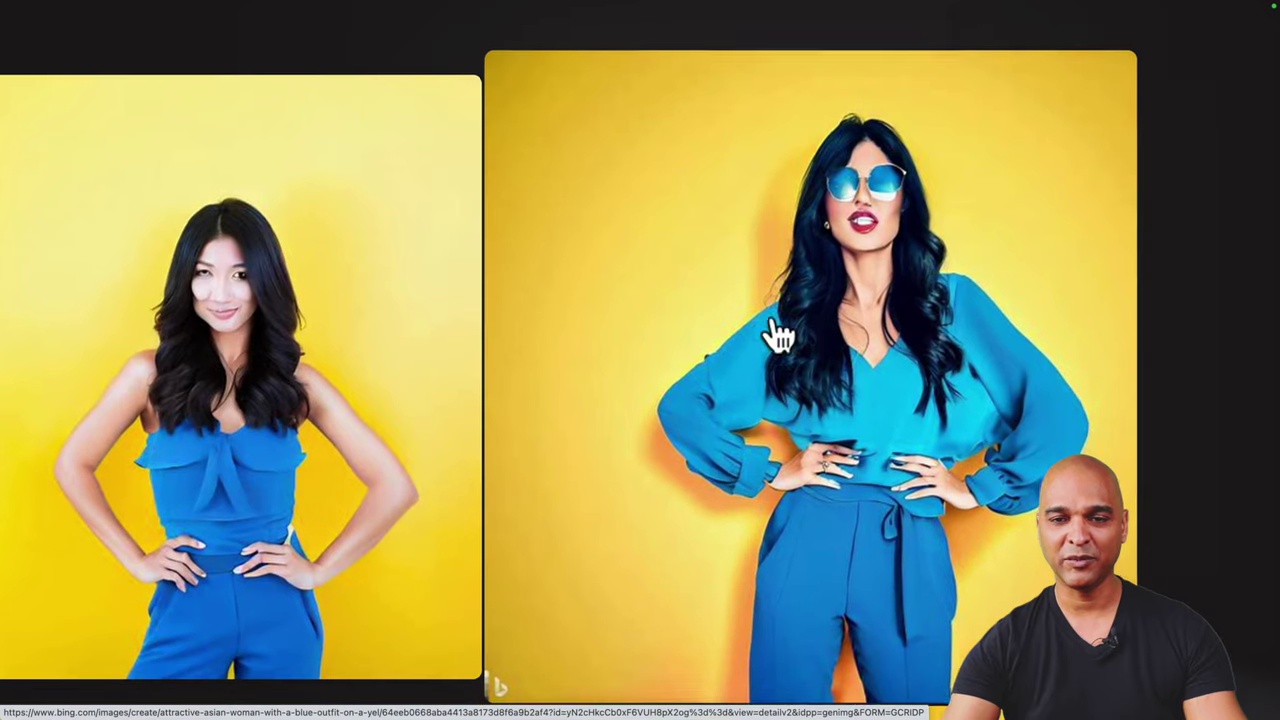
scroll(777, 334, up, 4)
scroll(777, 334, down, 5)
scroll(777, 334, down, 1)
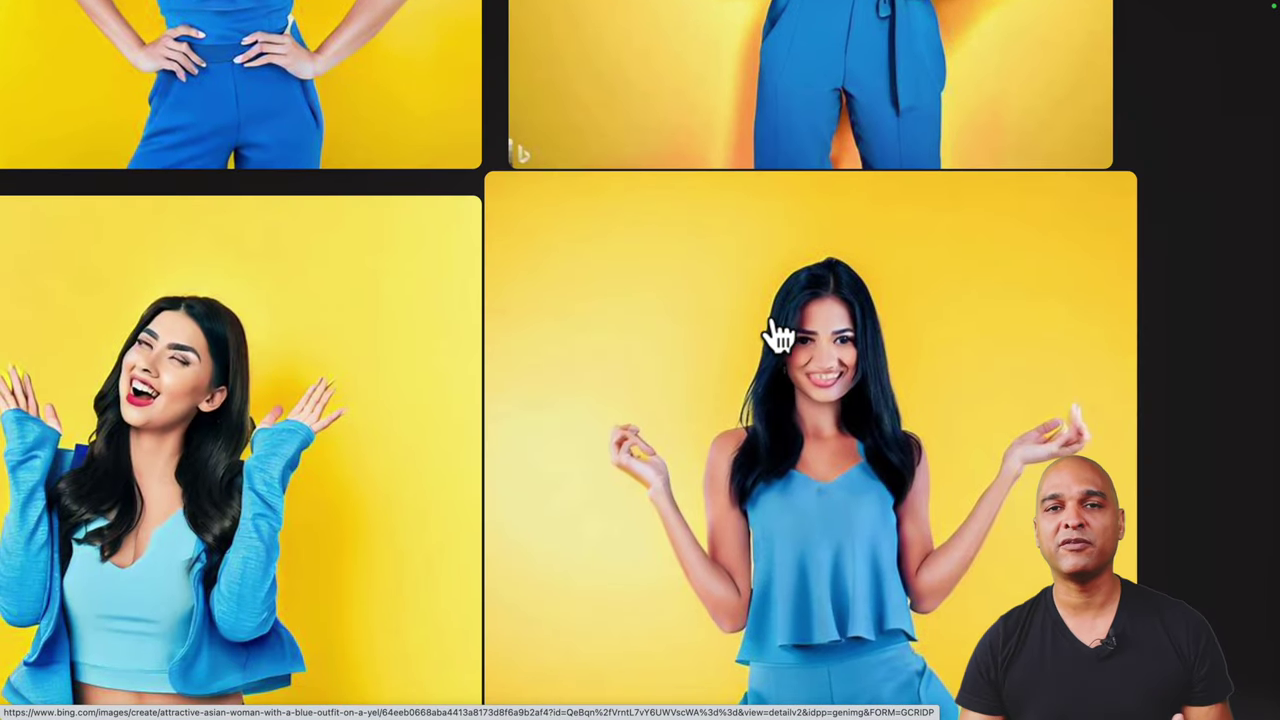
scroll(777, 334, up, 5)
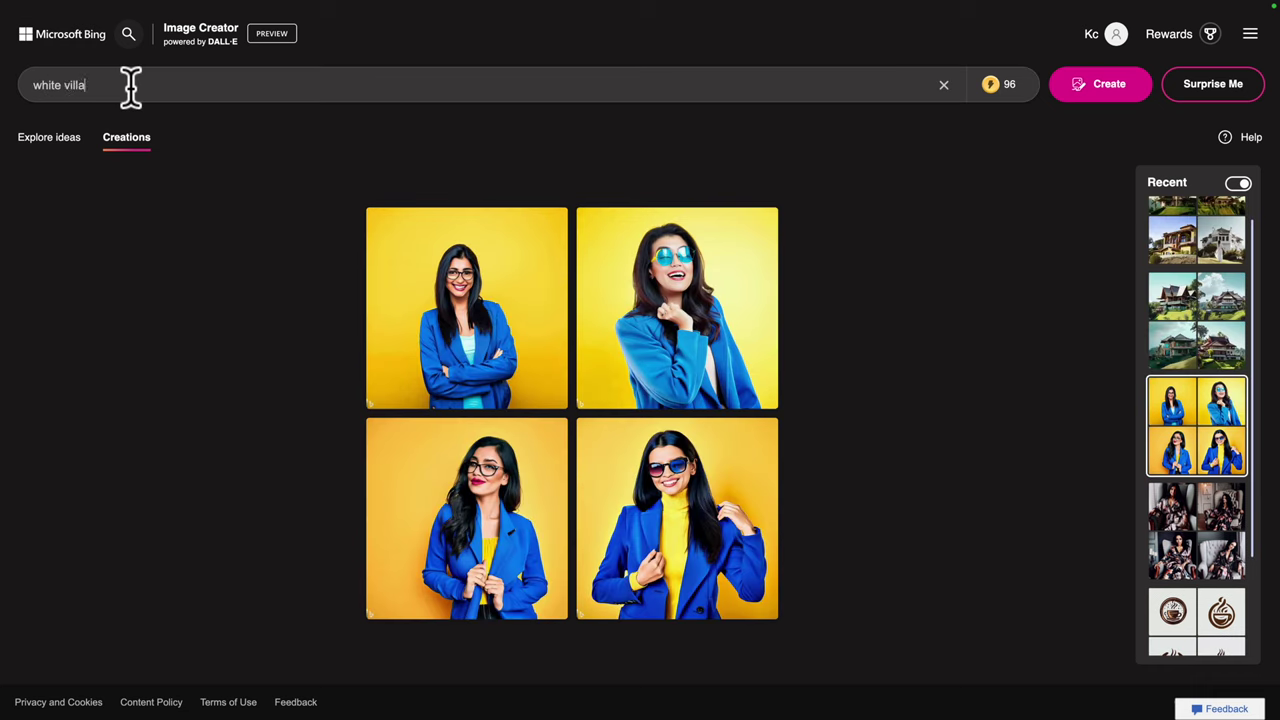
Step: Change the prompt to "white house on a hill", generate the images and inspect them
key(BackSpace)
key(BackSpace)
key(BackSpace)
key(BackSpace)
key(BackSpace)
text(house on a hill)
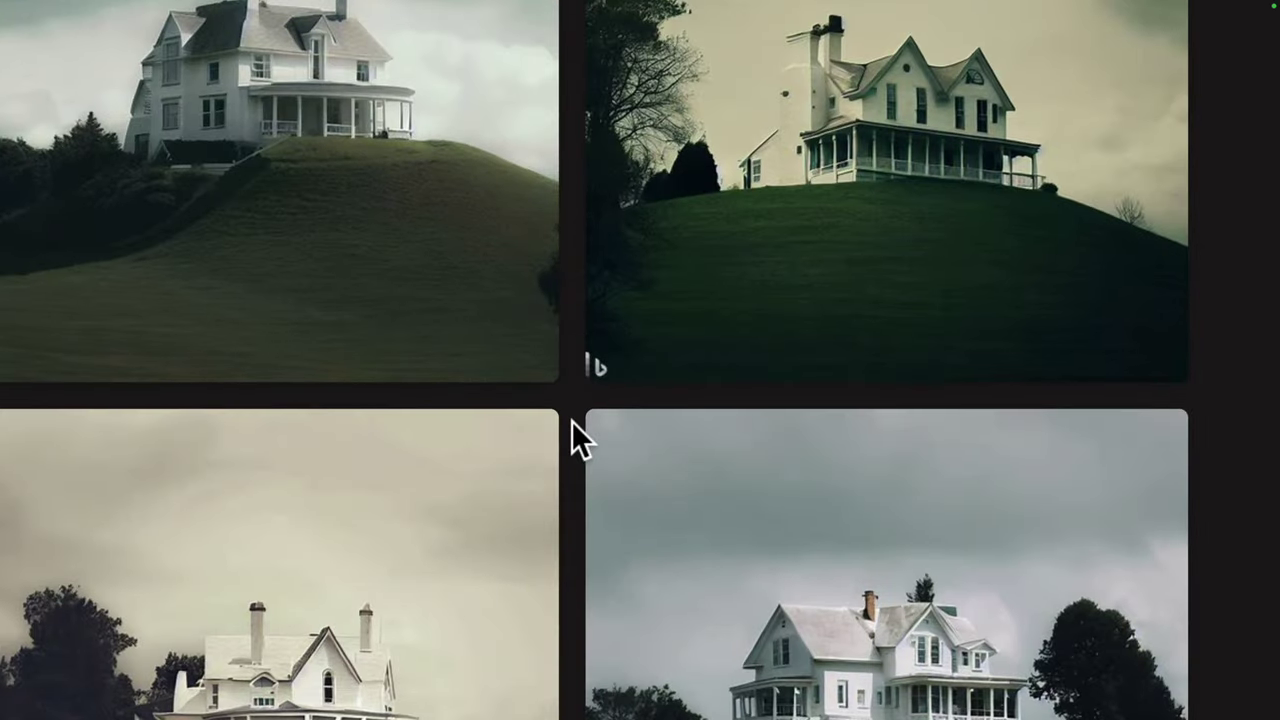
scroll(572, 421, up, 1)
scroll(572, 421, down, 4)
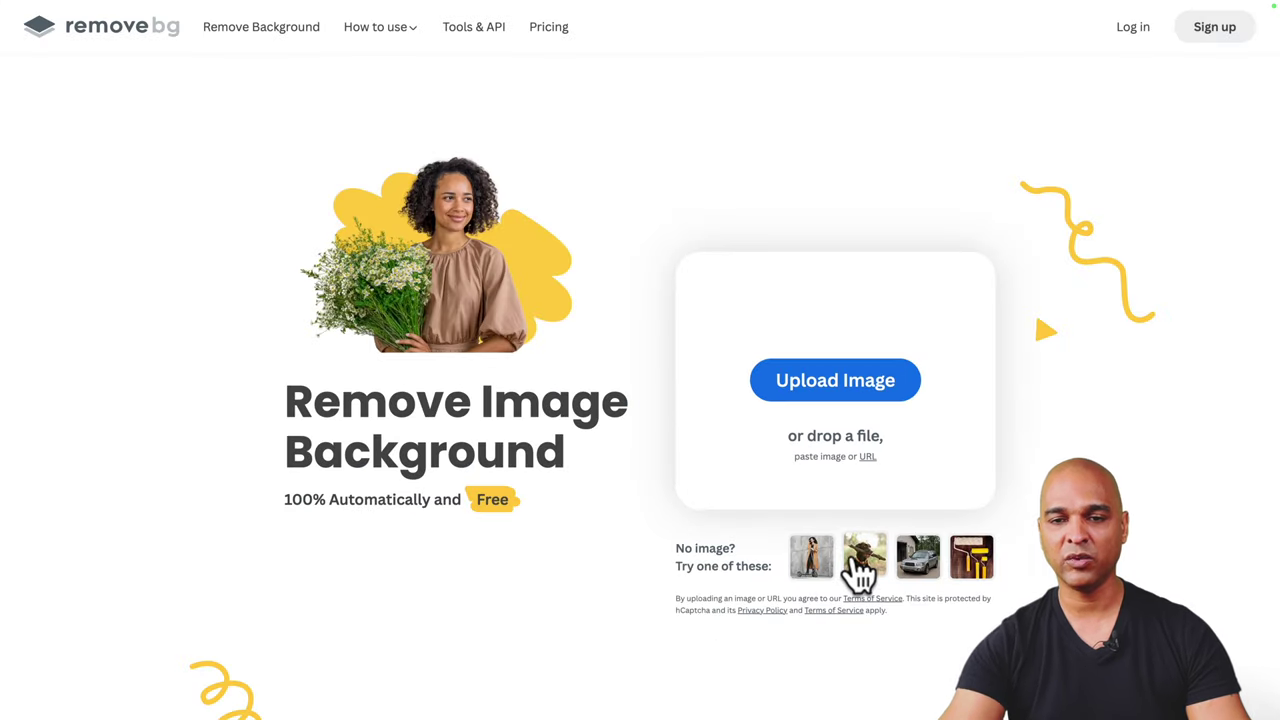
Step: In remove.bg, remove the background from the sample dog photo and show the cut-out version
click(858, 563)
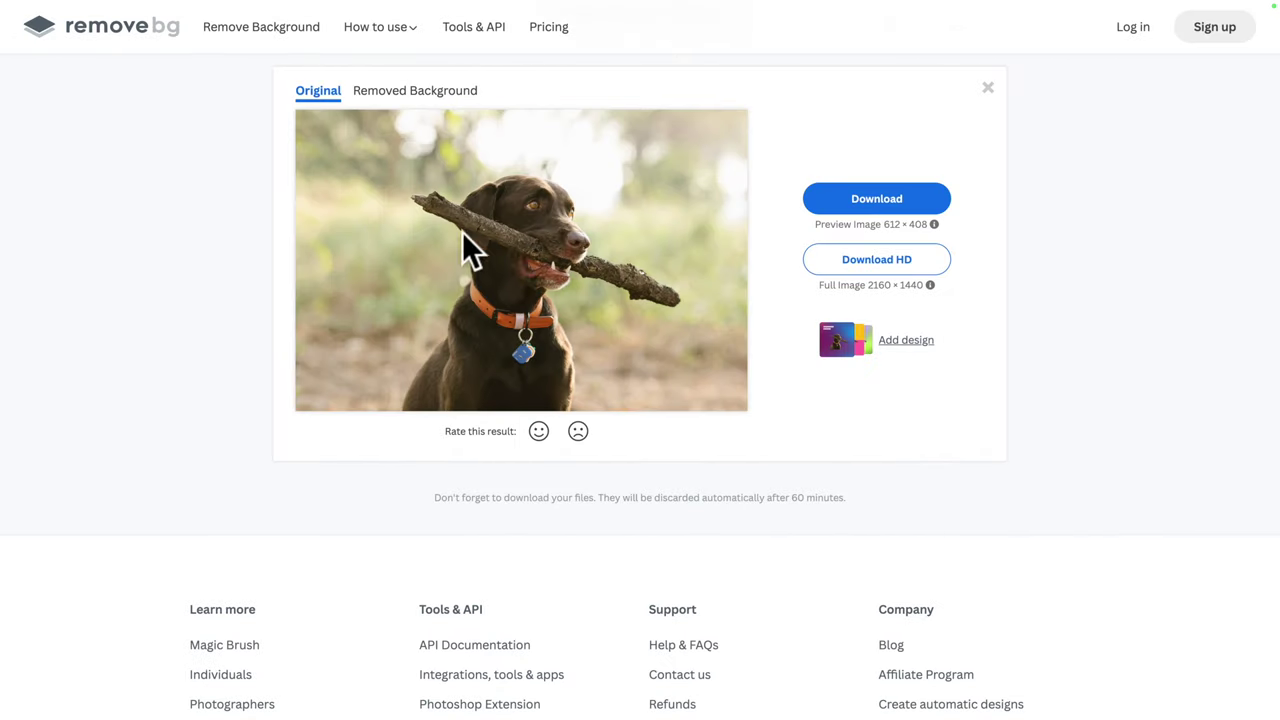
click(403, 92)
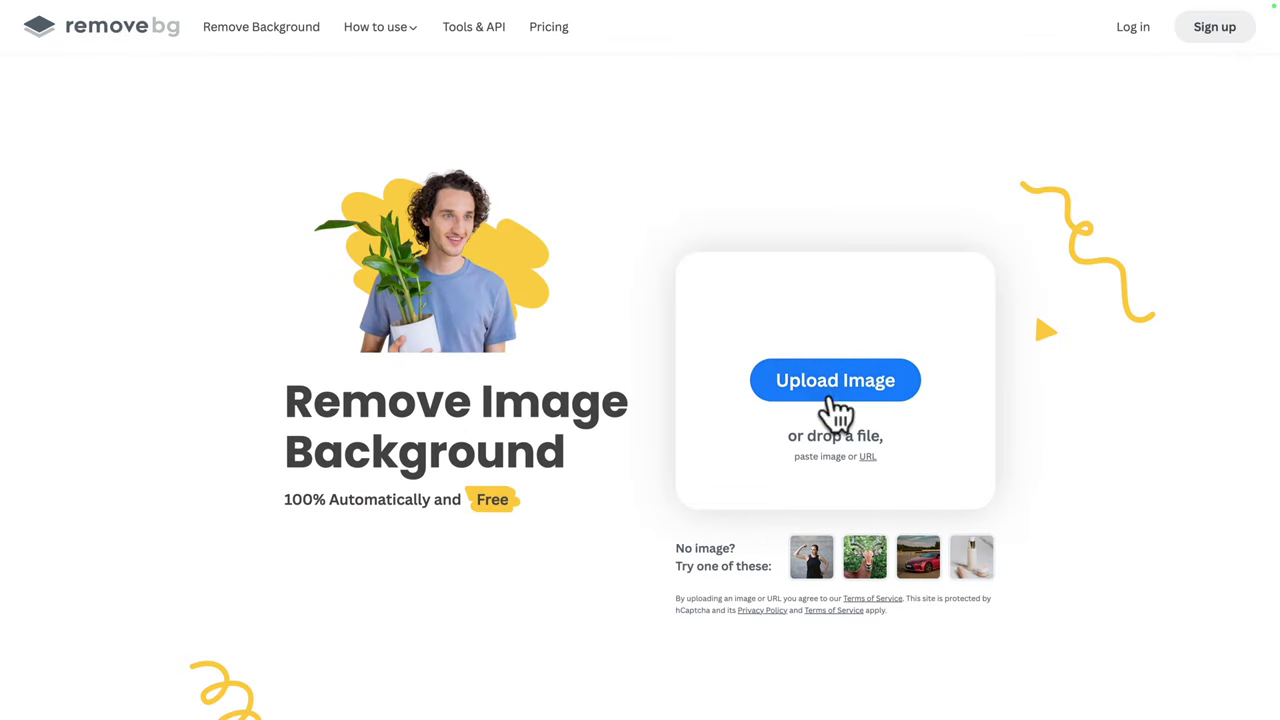
Step: Upload the lynx photo for background removal and compare the cut-out with the original image
click(826, 381)
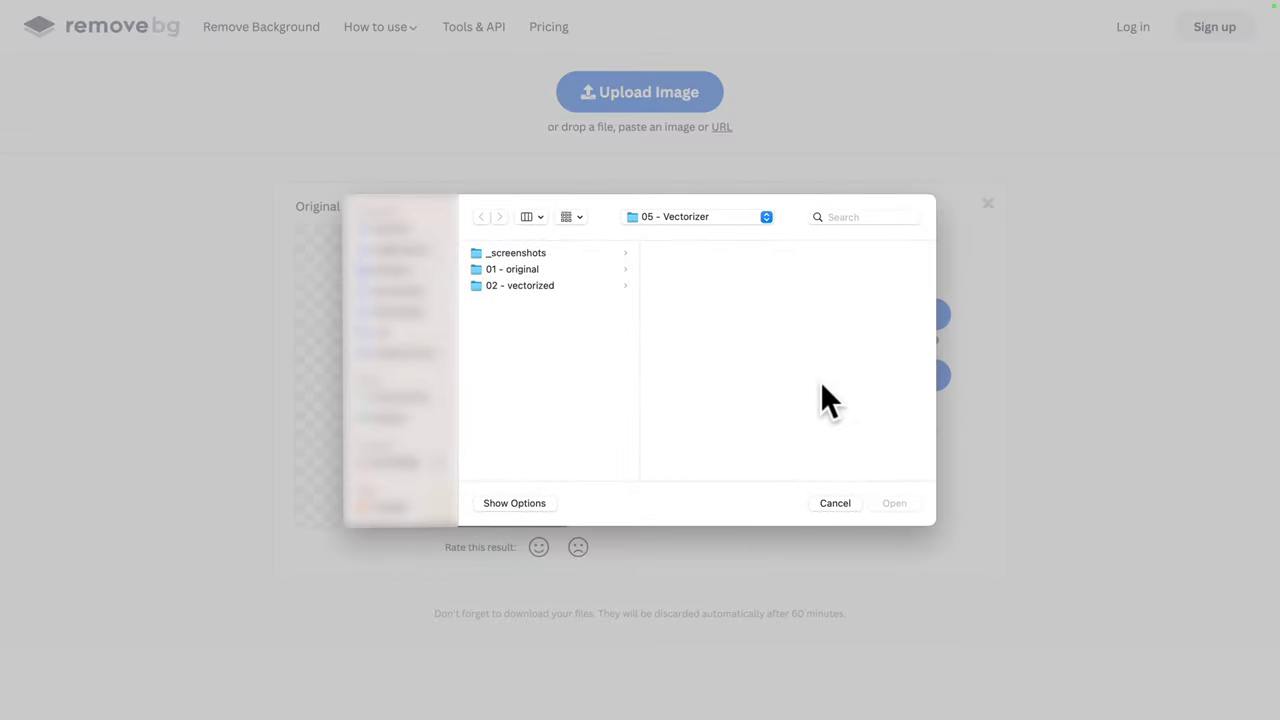
click(783, 290)
double_click(783, 284)
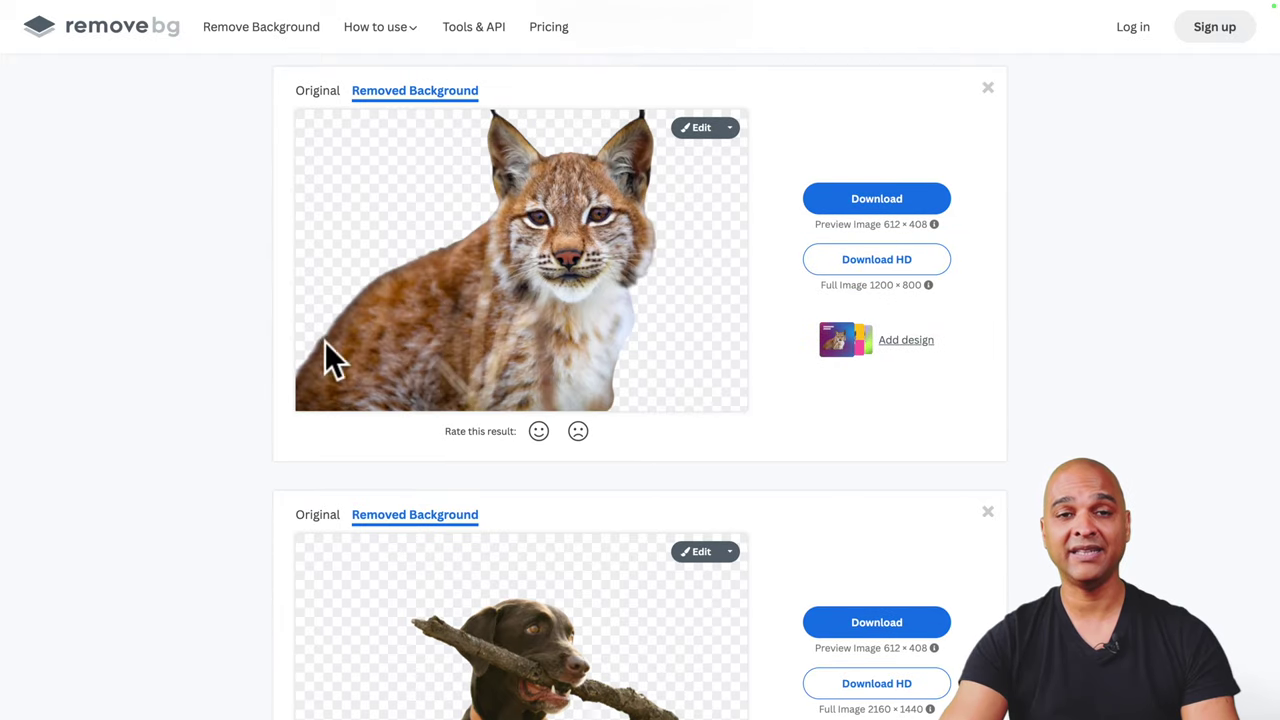
click(308, 91)
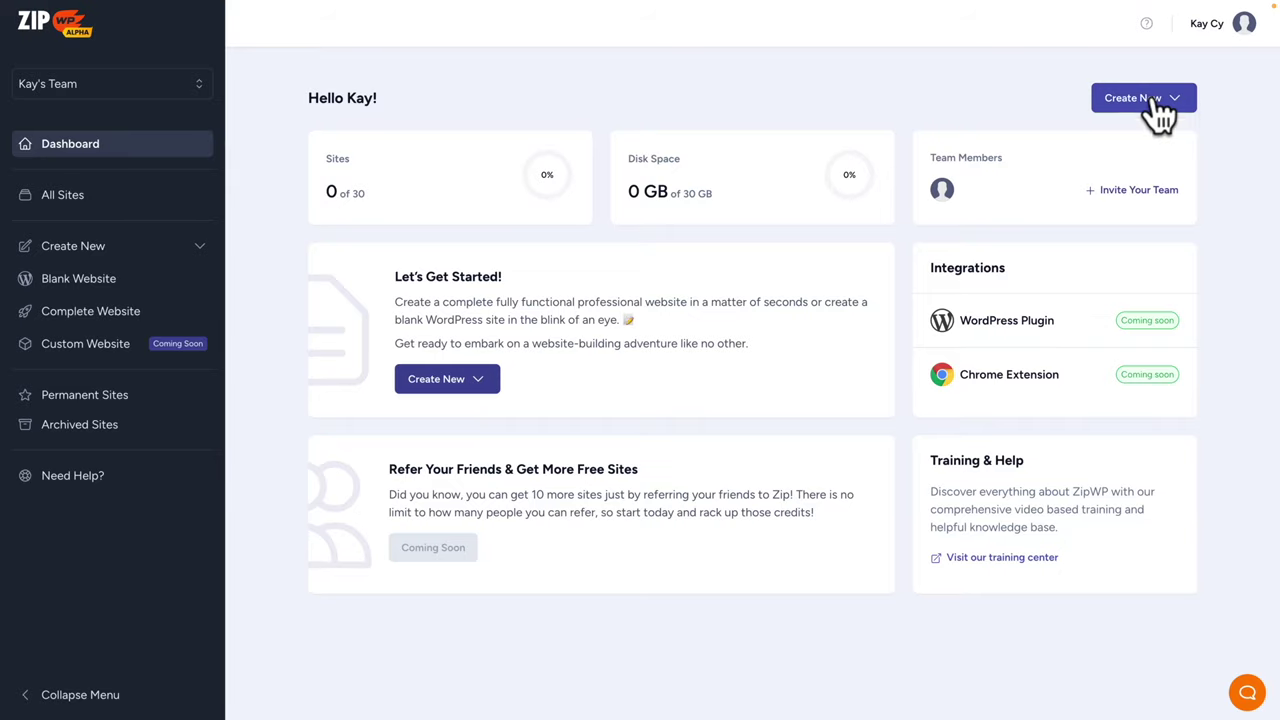
Step: In ZipWP, start a new website of type Restaurant and name it StormBucks
click(1149, 98)
click(1127, 180)
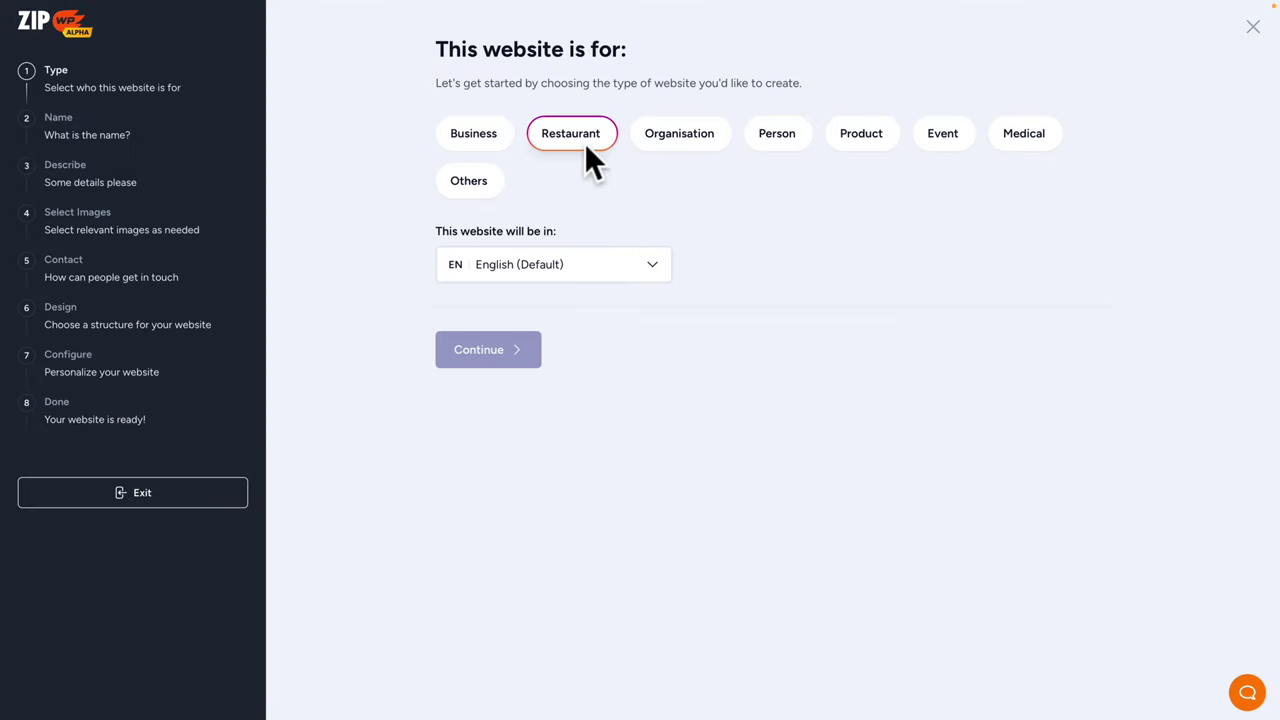
click(584, 145)
click(500, 350)
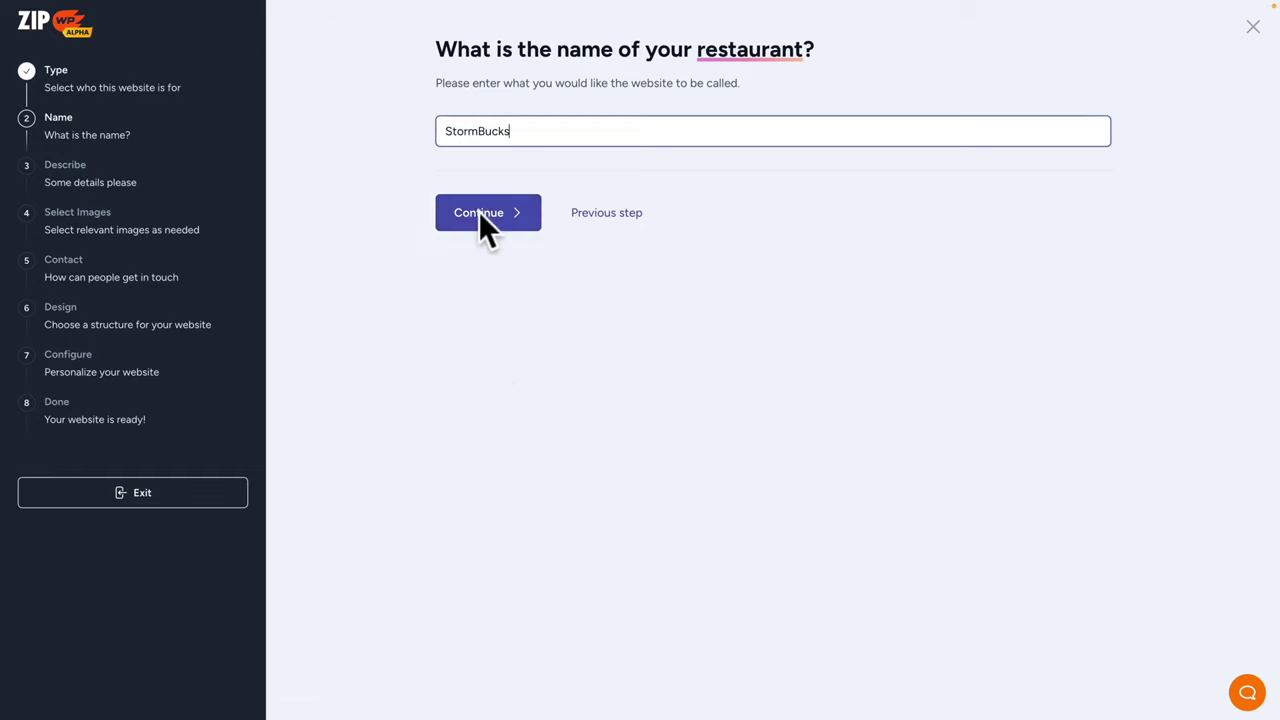
click(479, 212)
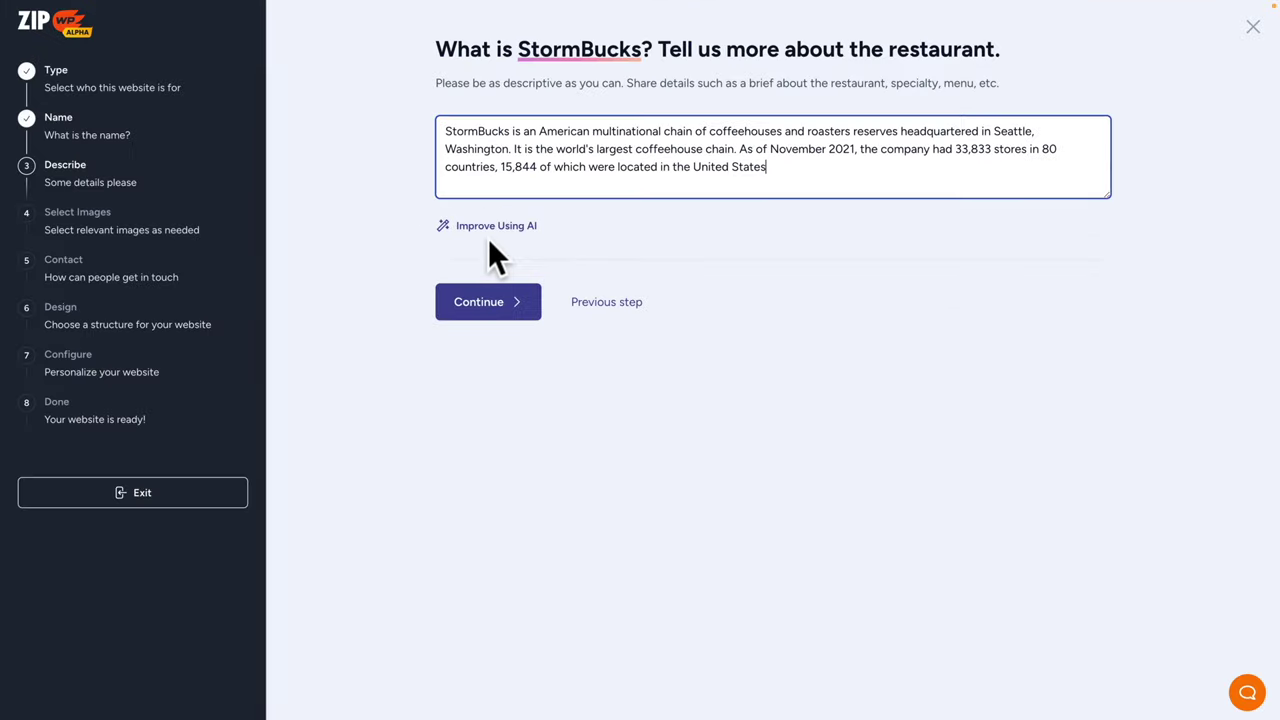
Step: Improve the StormBucks description with AI and continue with the first website layout, headed "Experience the ultimate coffee legacy"
click(503, 228)
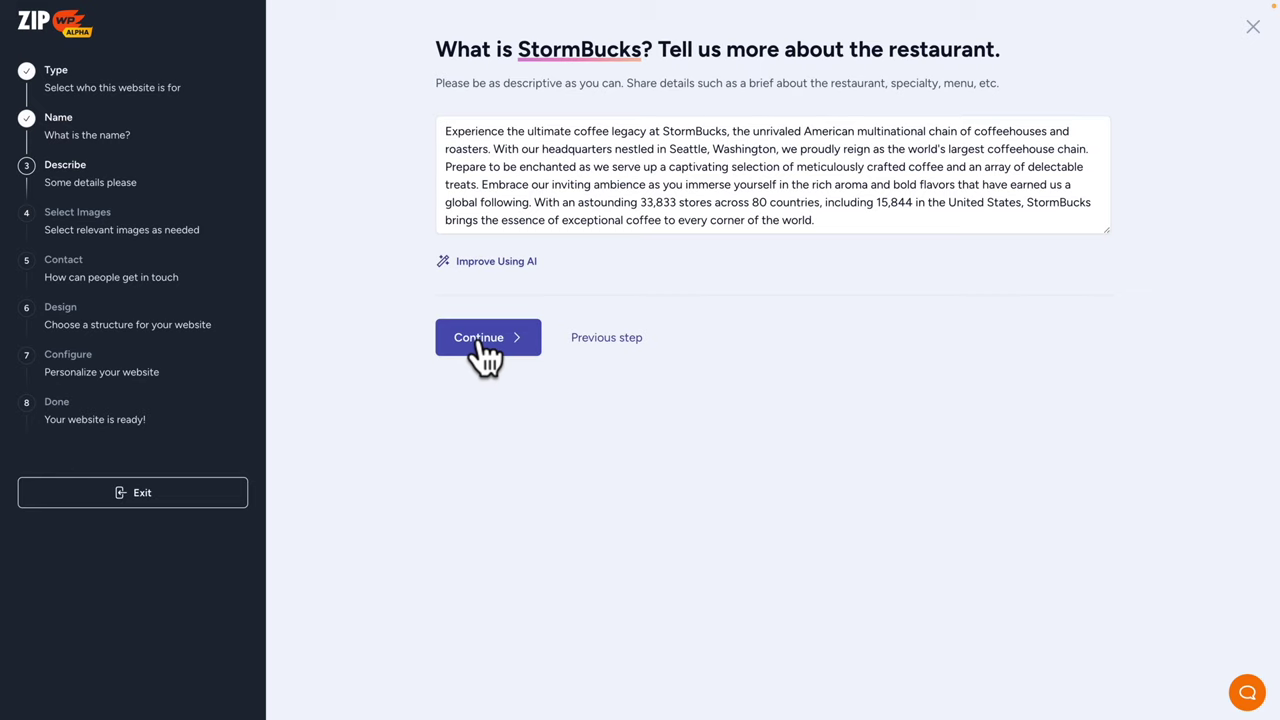
click(483, 340)
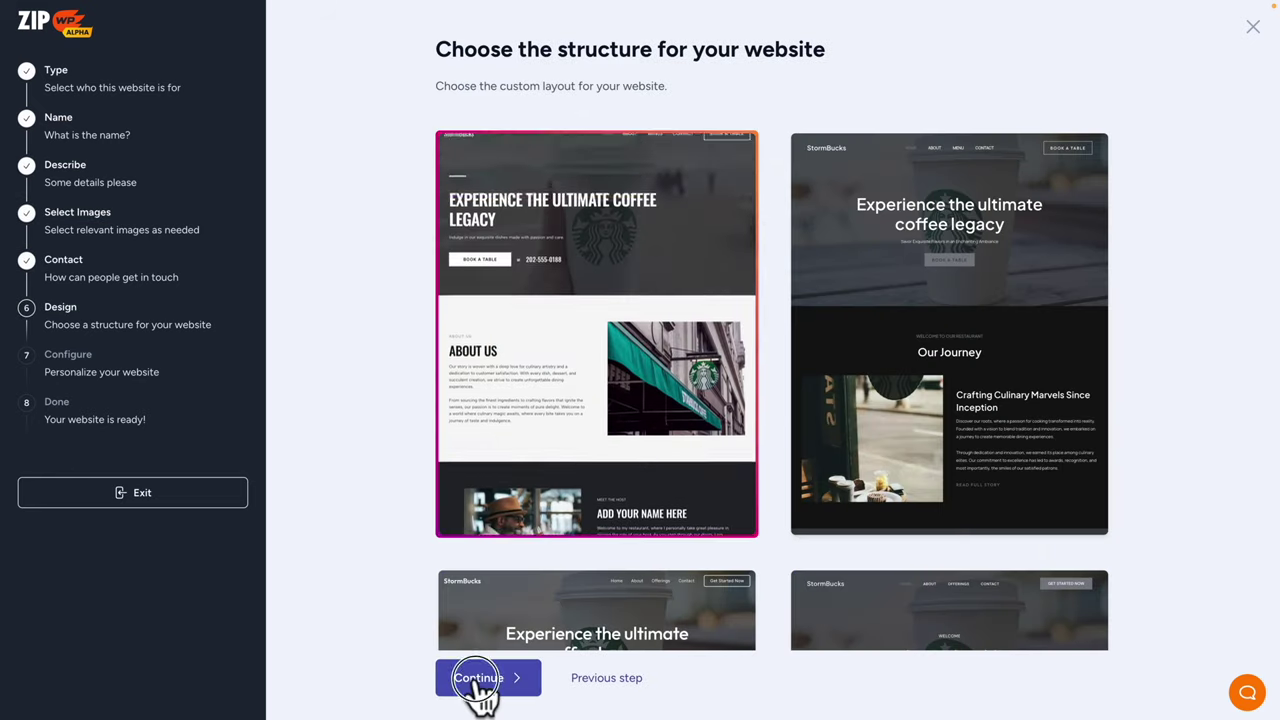
click(478, 677)
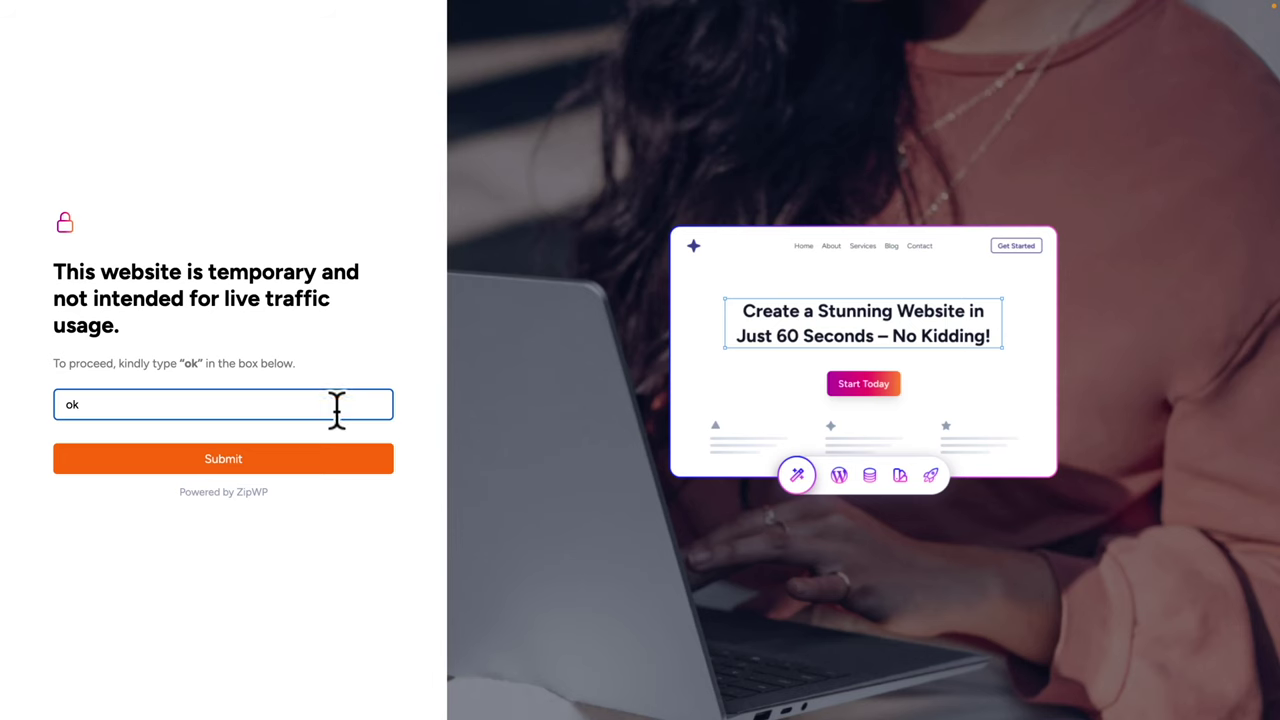
Step: Accept the temporary-website notice with "ok" and look through the StormBucks home page
click(322, 462)
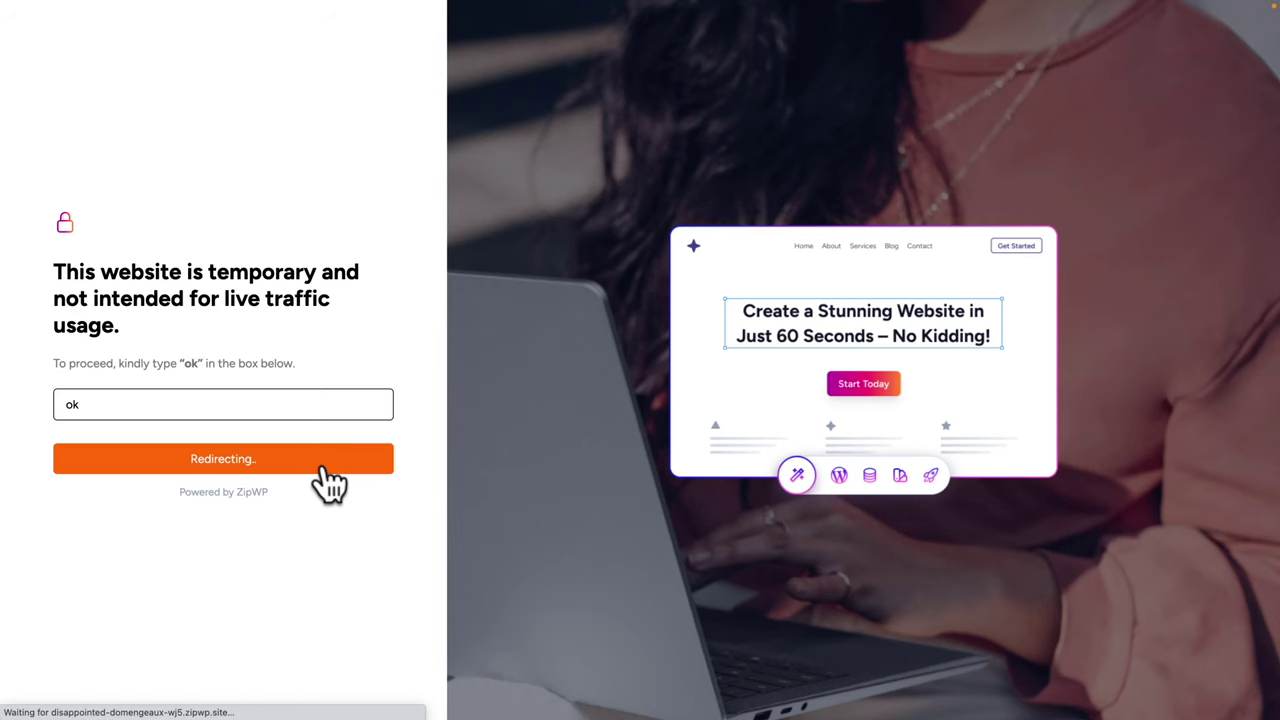
scroll(640, 360, down, 5)
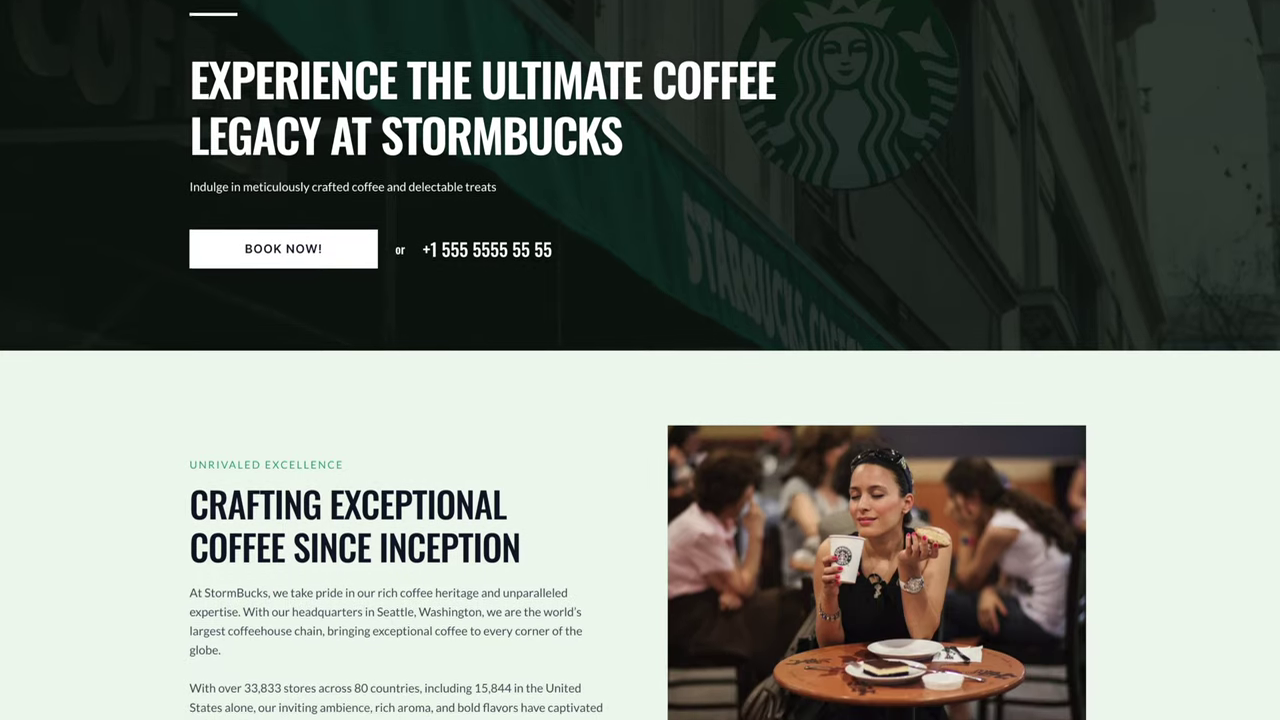
scroll(640, 360, down, 3)
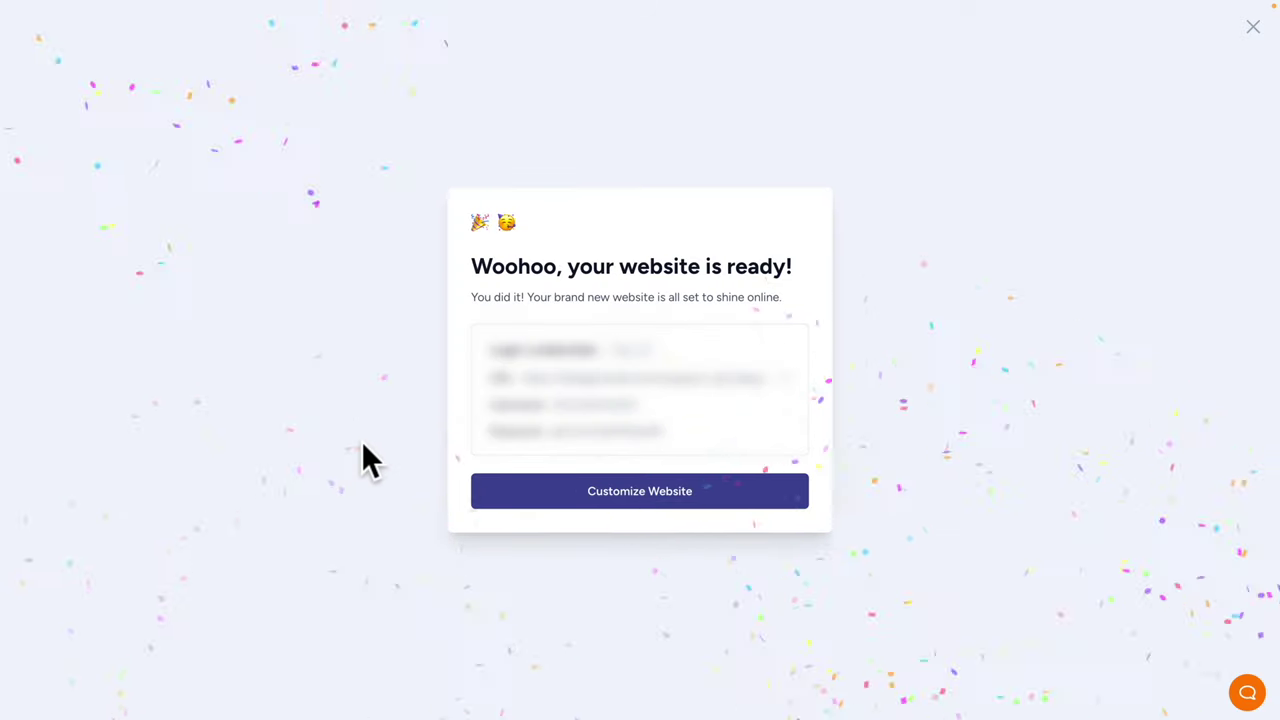
Step: Start customizing the website, using logo-stormbucks-01c.webp as the site logo with a width of 125 and the title hidden
click(537, 493)
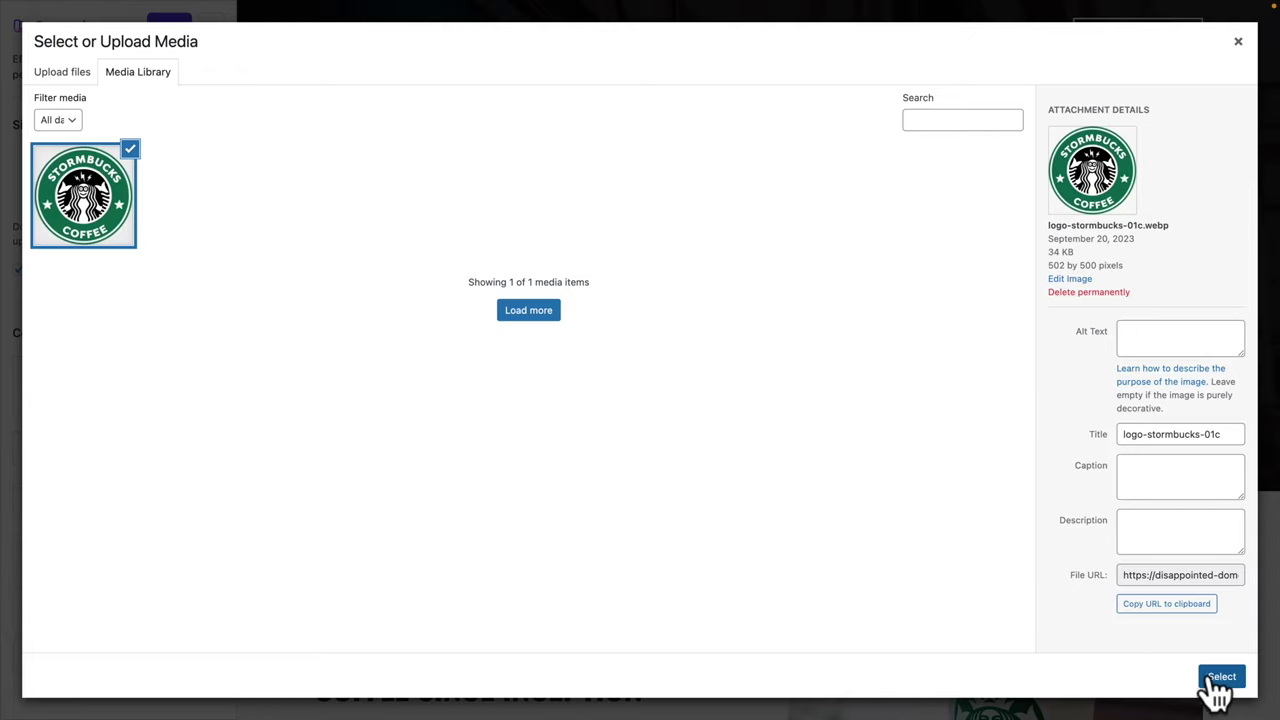
click(1218, 688)
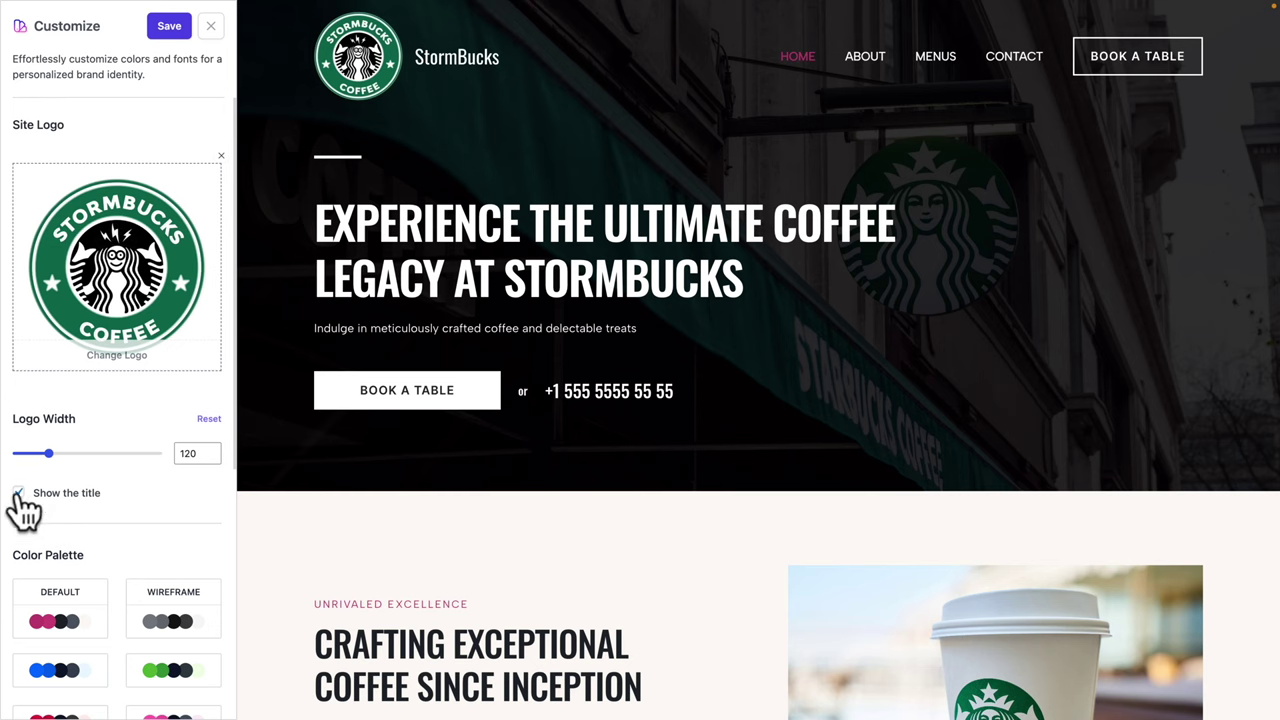
drag(45, 452, 50, 452)
Step: Apply the dark green color palette and the second font pair to the website and save the customization
scroll(70, 560, down, 3)
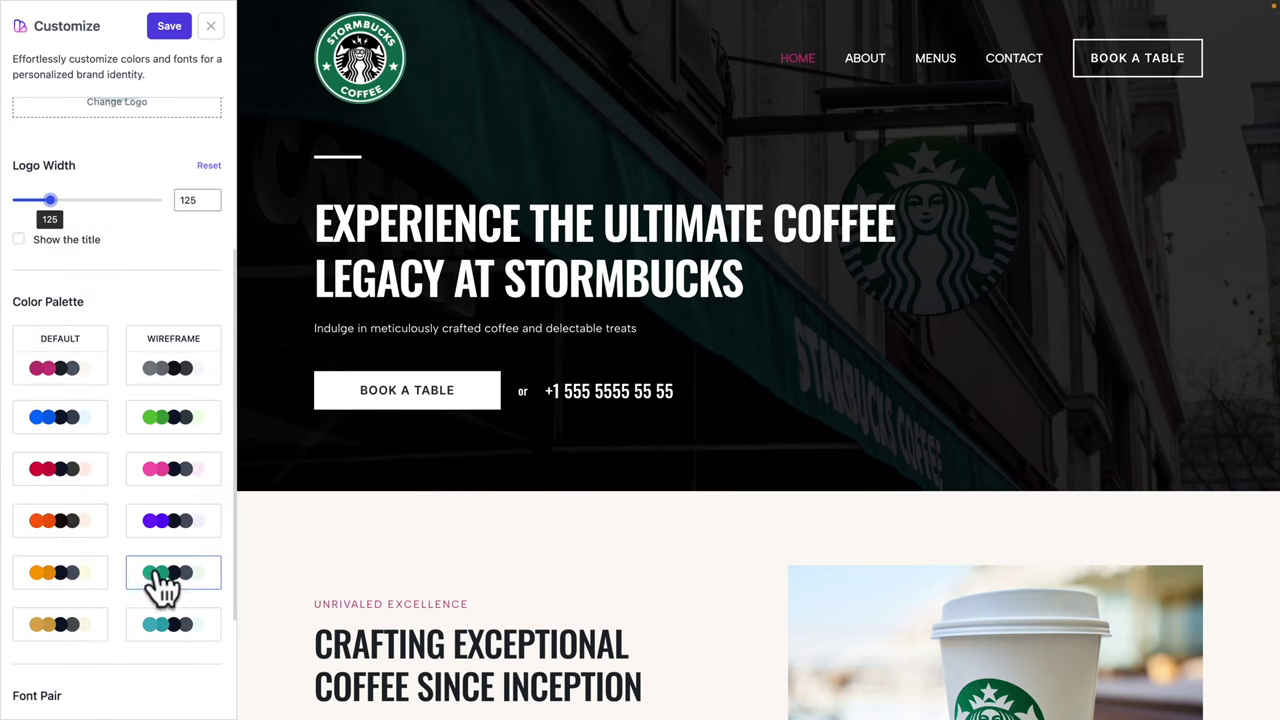
click(160, 582)
scroll(150, 586, down, 3)
click(89, 621)
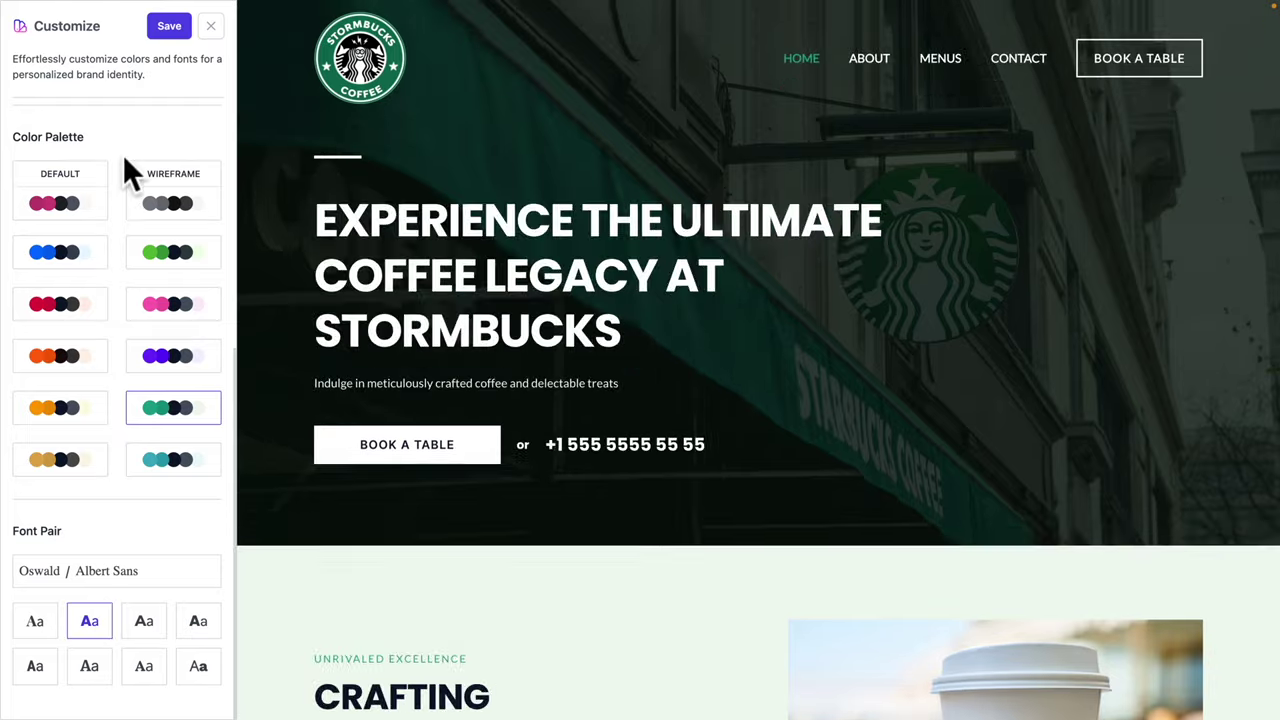
click(170, 27)
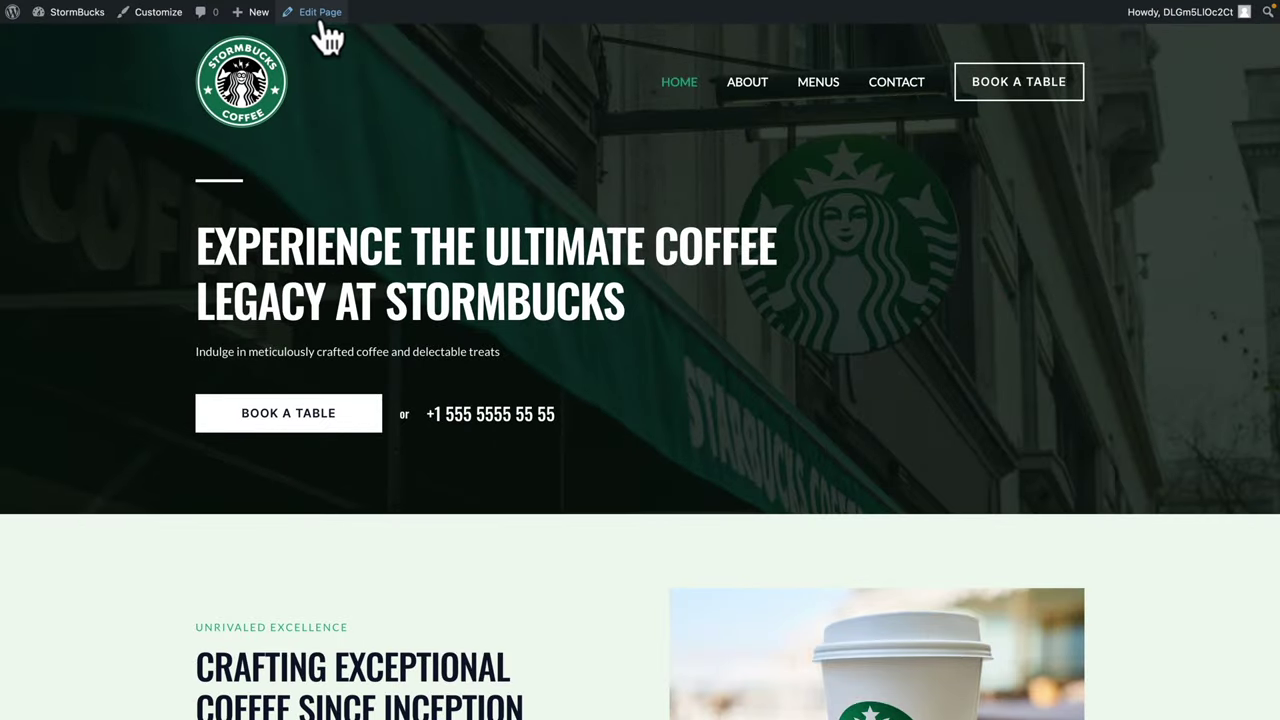
Step: Edit the home page so the hero button reads "BOOK NOW!" and update the page
click(321, 14)
click(186, 557)
key(shift+End)
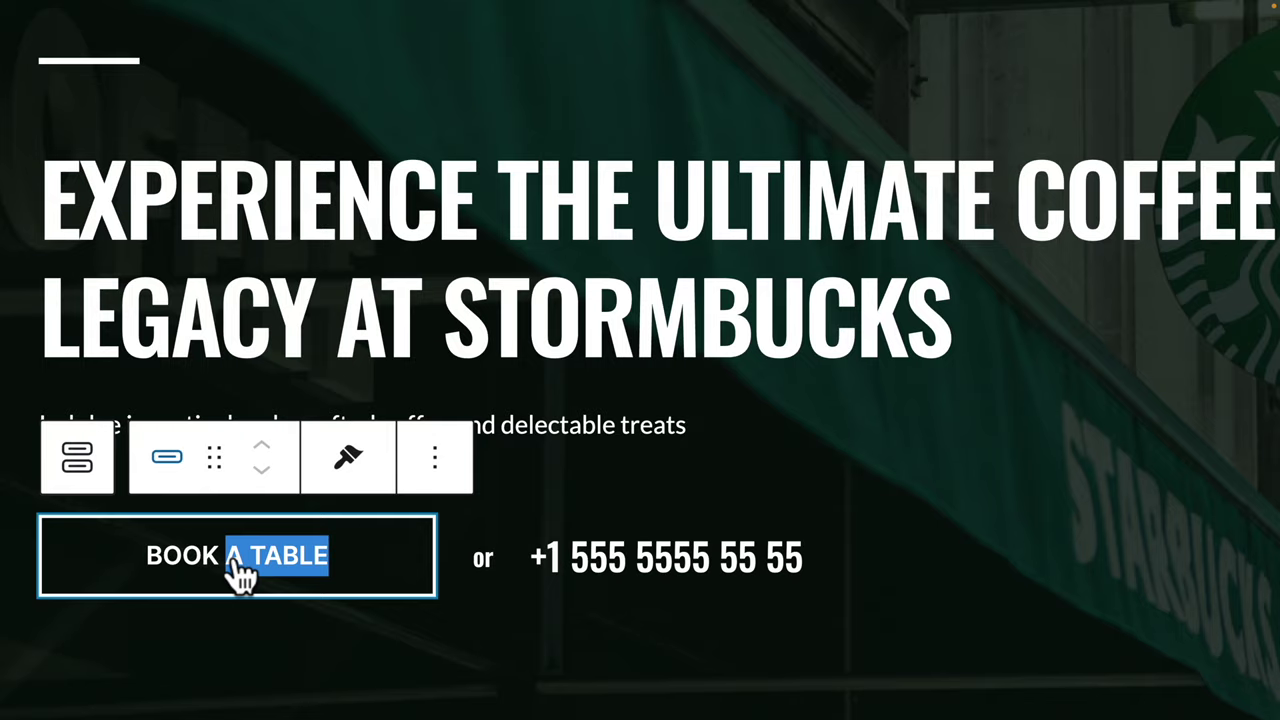
text(NOW!)
click(1120, 40)
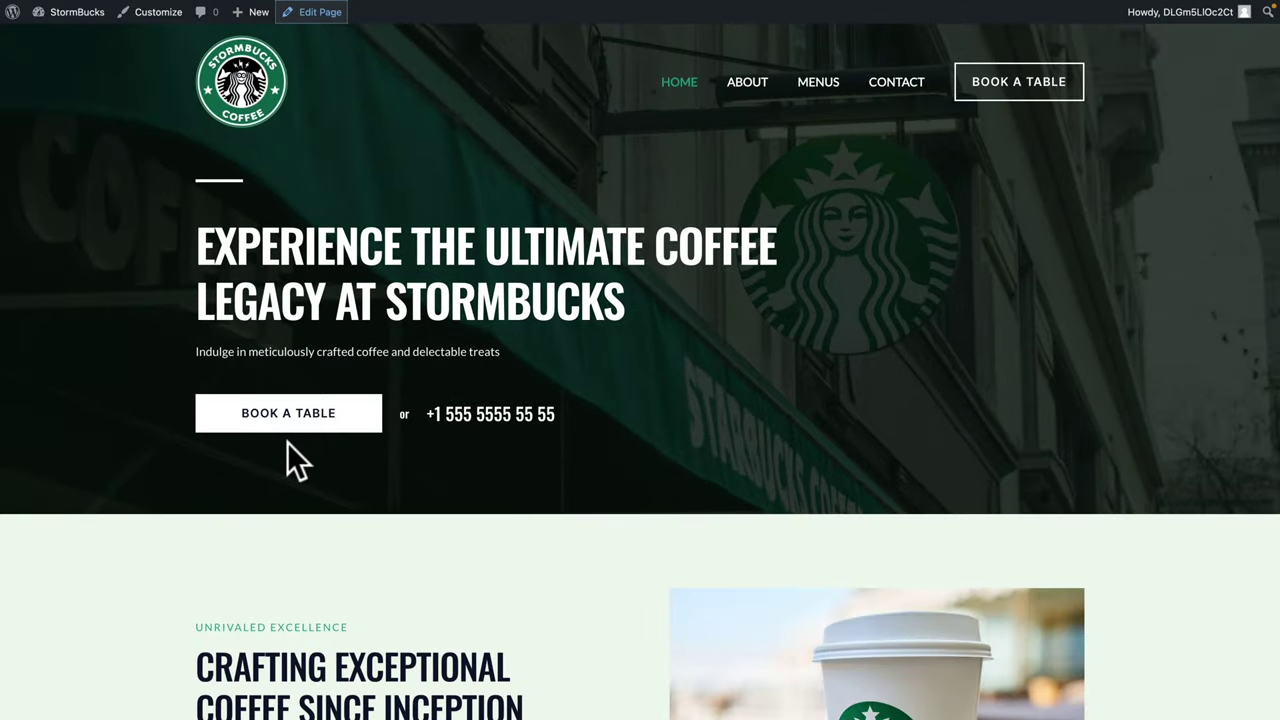
Step: Reload the live home page and replace the coffee cup image below the hero with the photo of the woman drinking coffee at a table
key(ctrl+r)
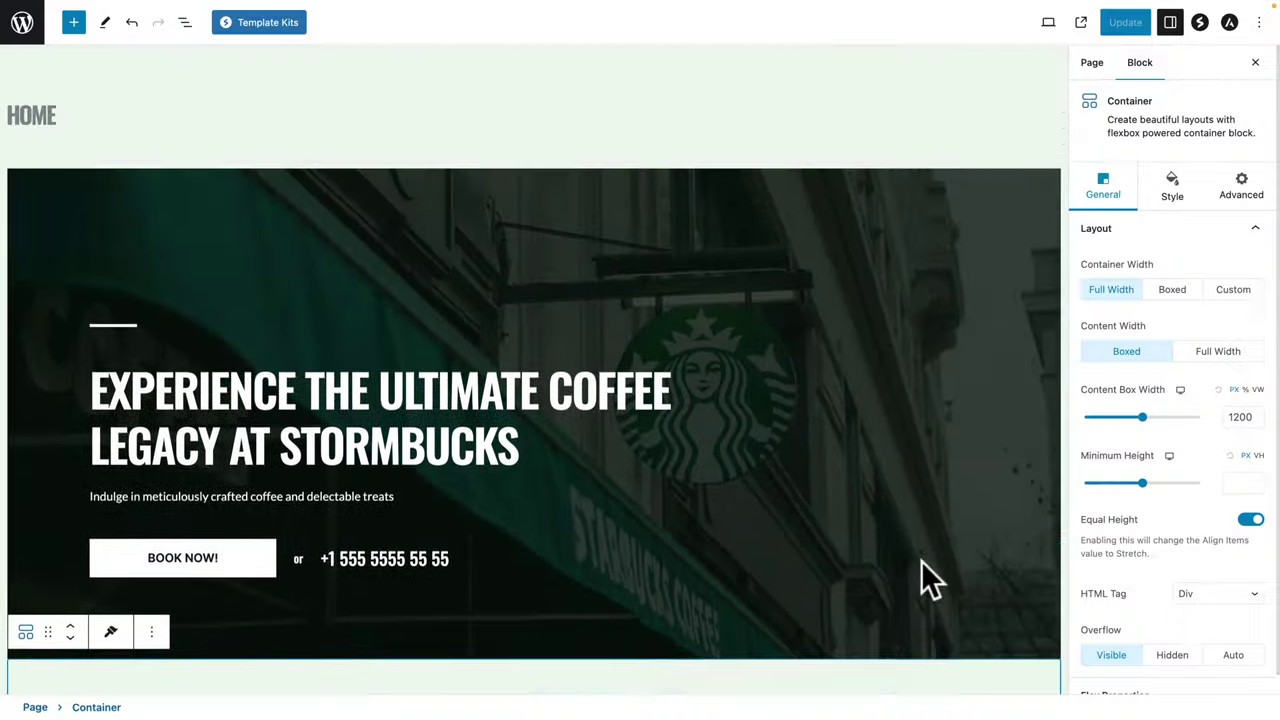
scroll(921, 561, down, 5)
click(818, 470)
click(818, 470)
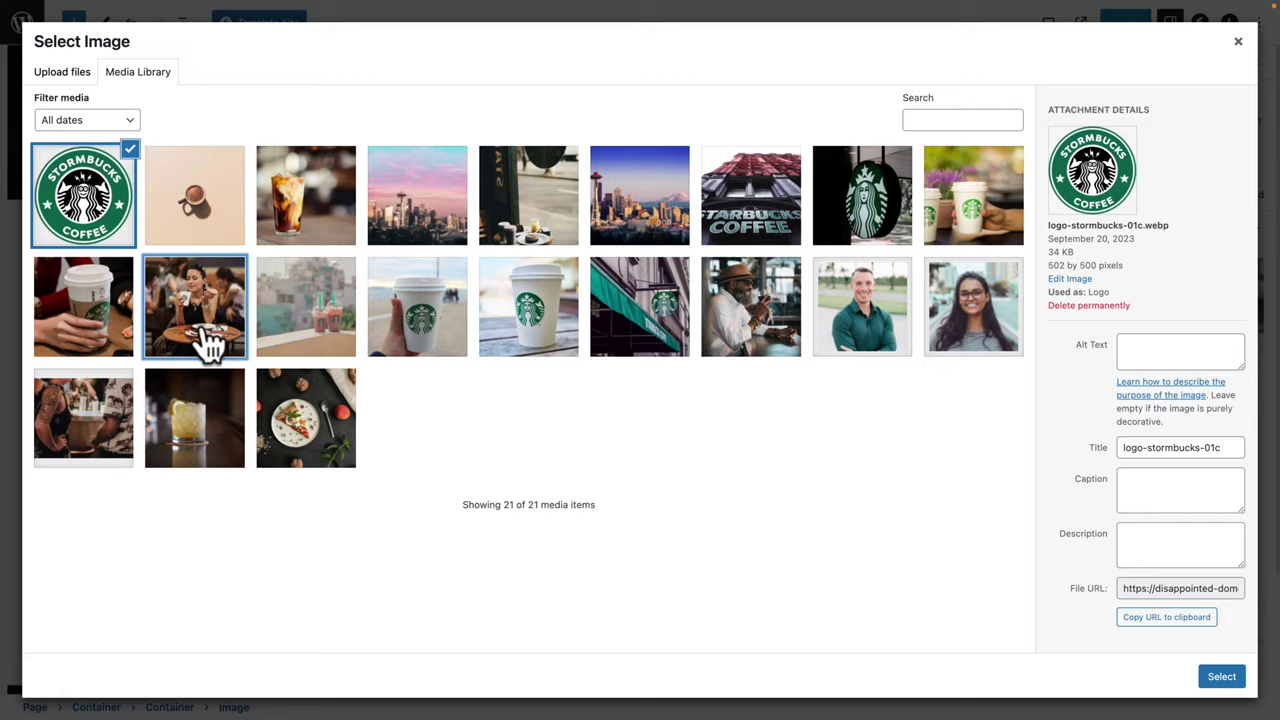
click(210, 345)
click(1222, 677)
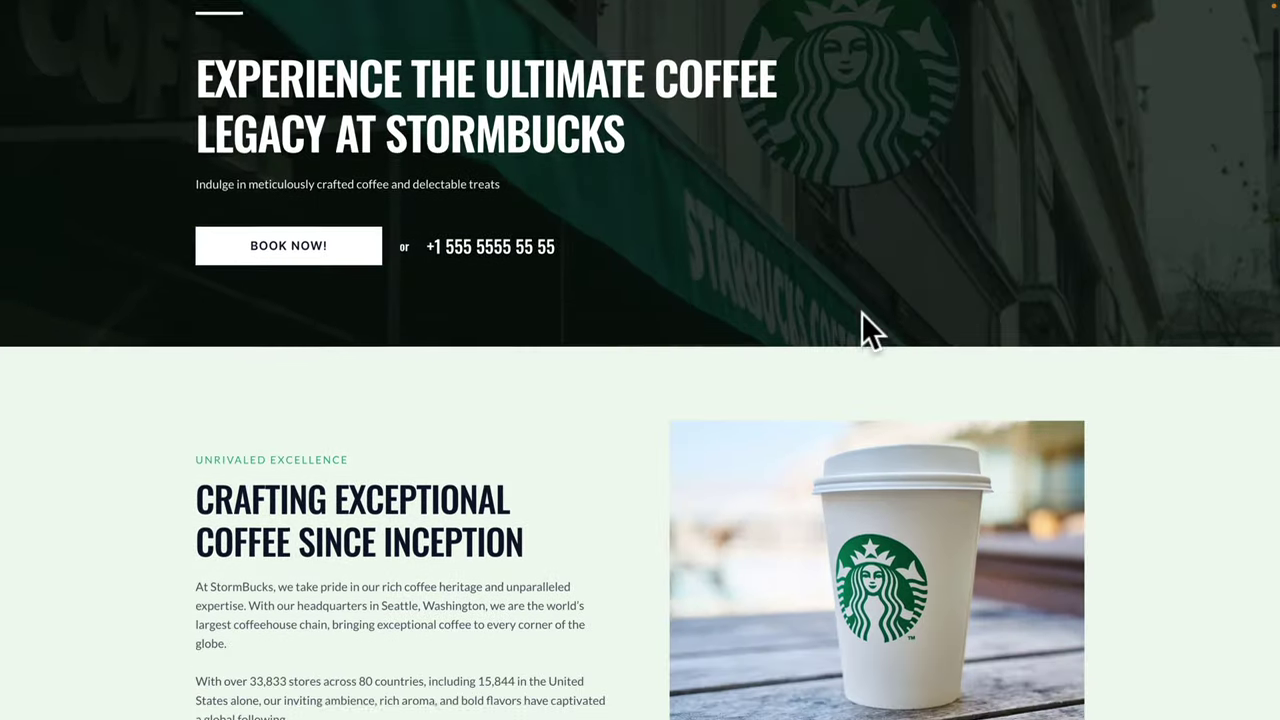
scroll(861, 312, down, 2)
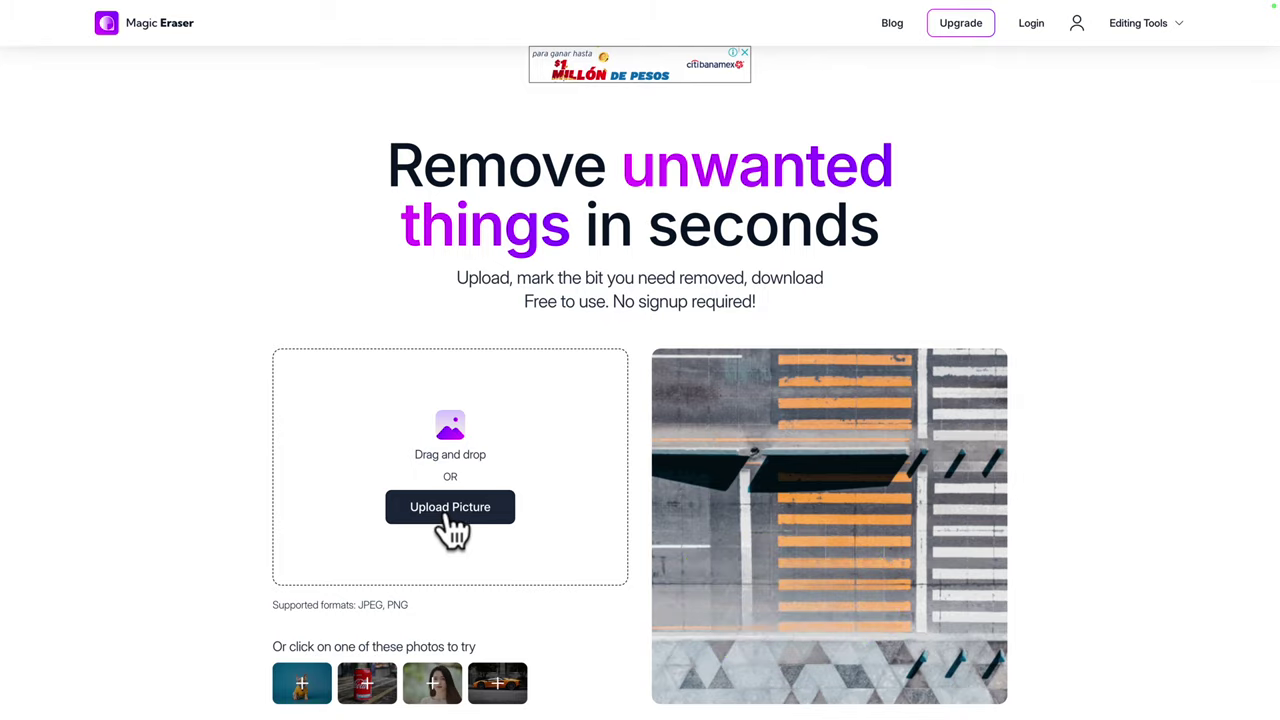
Step: Upload image.jpg from the 02 - Remove BG folder to Magic Eraser, enlarge the brush, erase the lynx, and paint over the leftover flower
click(450, 524)
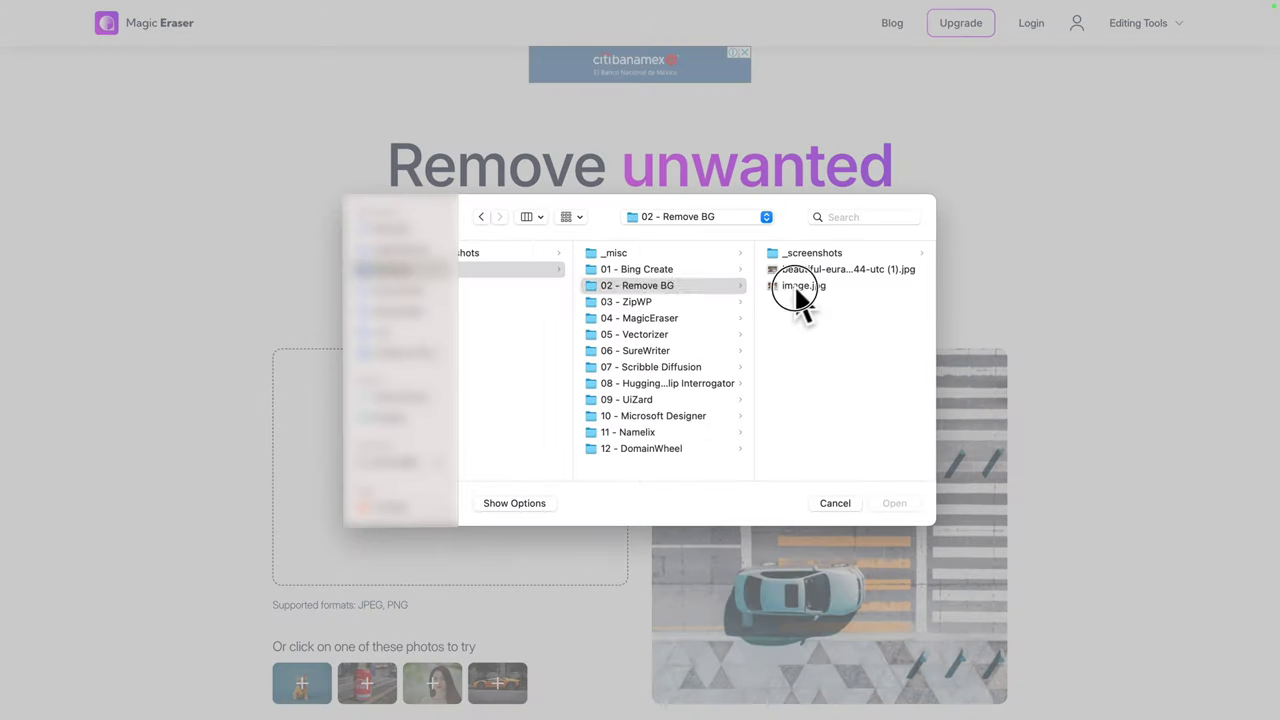
double_click(800, 297)
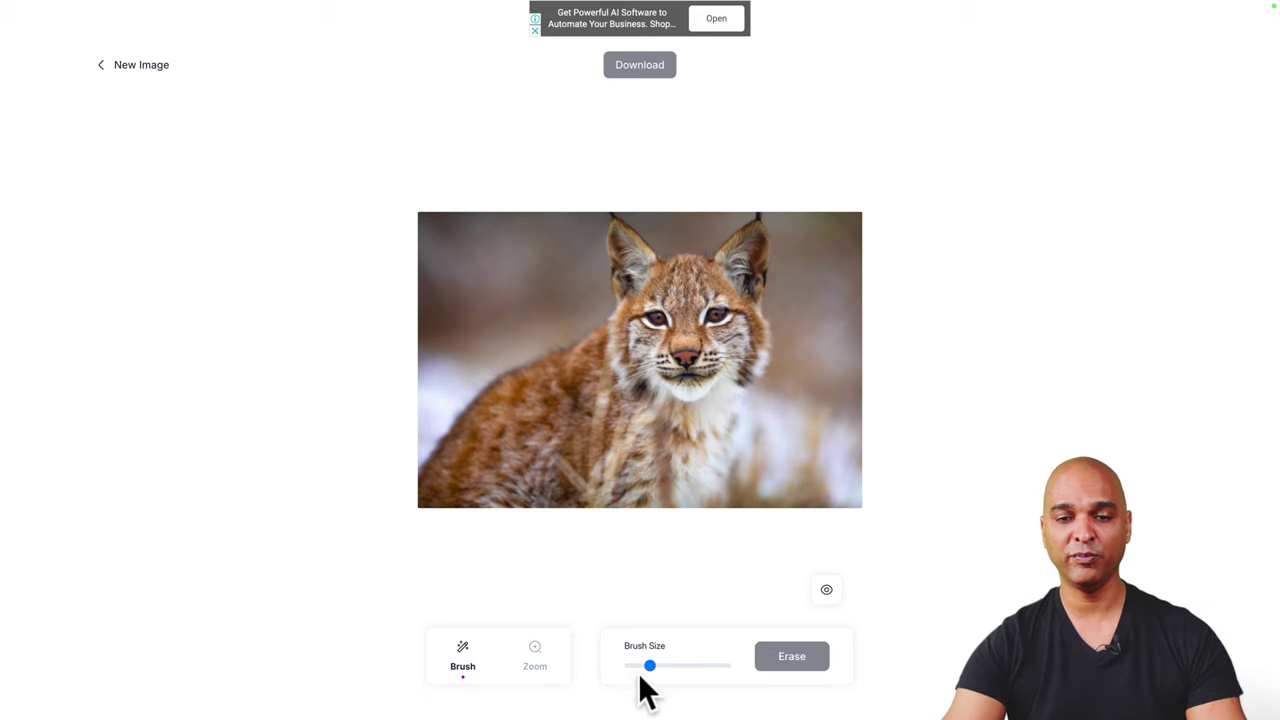
drag(650, 665, 695, 667)
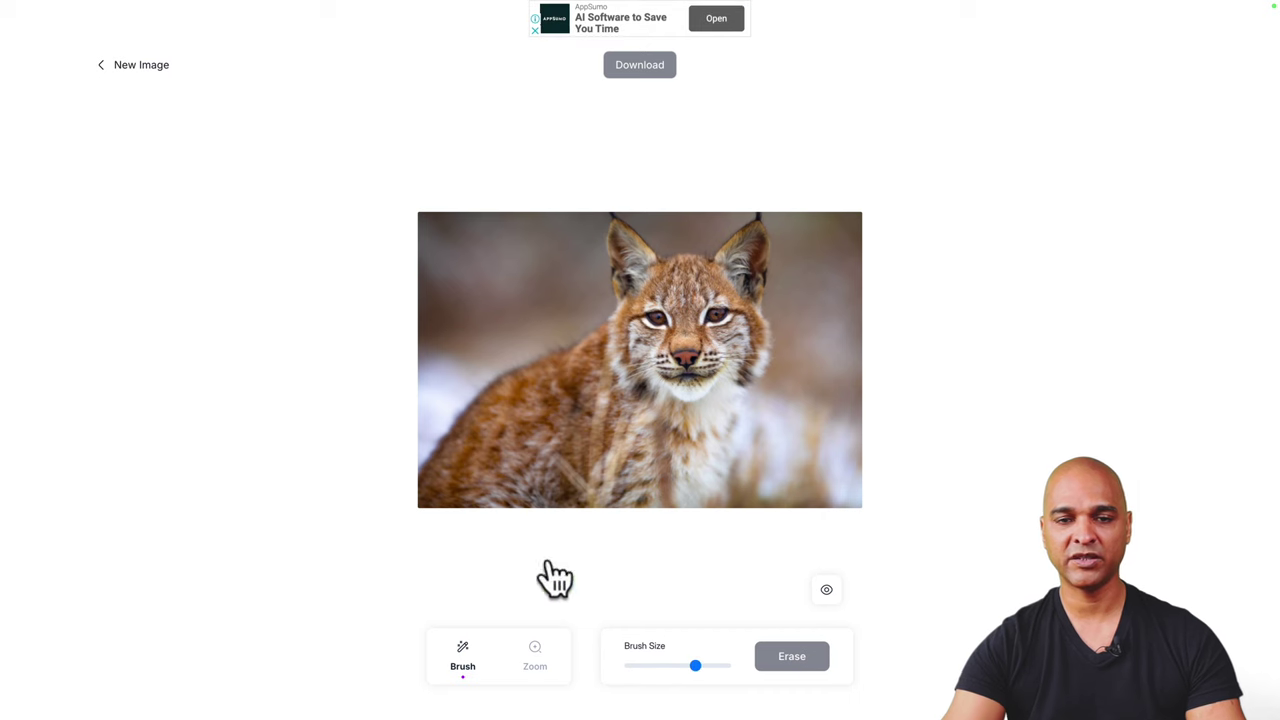
mouse_move(430, 500)
mouse_down()
mouse_move(549, 370)
mouse_move(633, 353)
mouse_move(630, 255)
mouse_move(706, 297)
mouse_move(735, 247)
mouse_move(721, 341)
mouse_move(676, 371)
mouse_move(706, 432)
mouse_move(689, 487)
mouse_move(658, 494)
mouse_move(617, 426)
mouse_move(575, 489)
mouse_move(523, 470)
mouse_move(595, 407)
mouse_move(555, 462)
mouse_up()
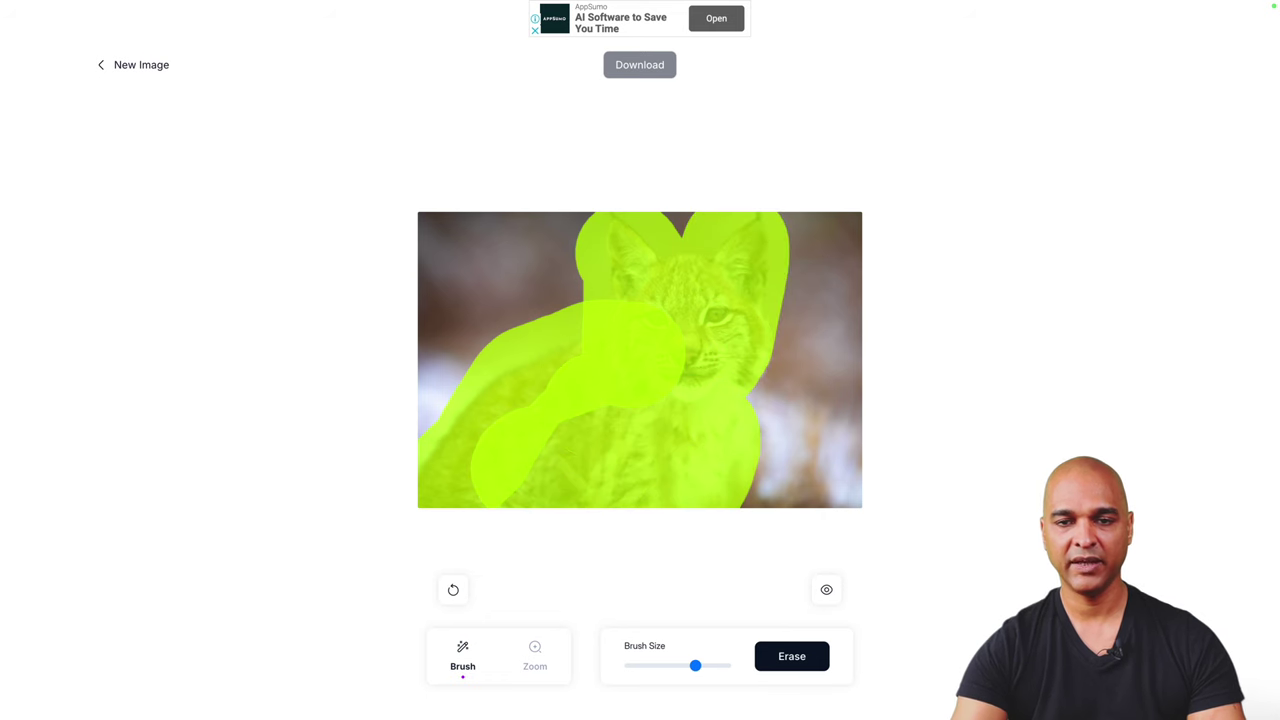
click(795, 660)
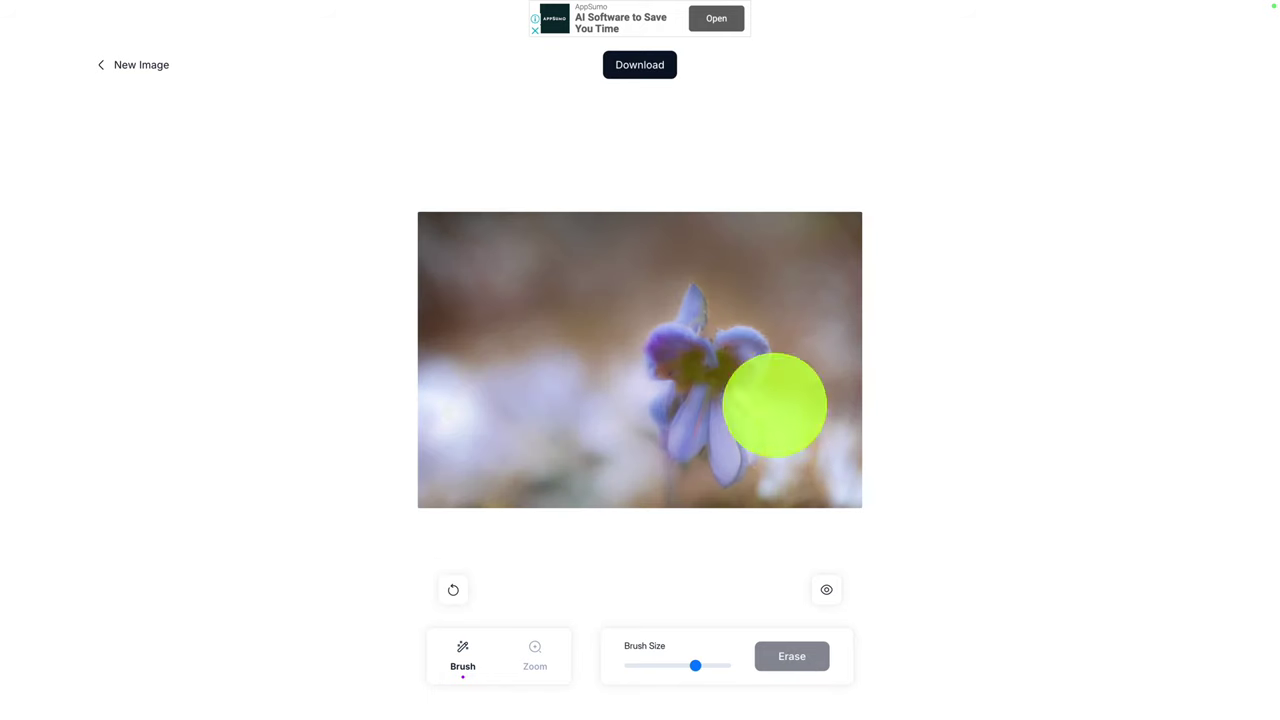
mouse_move(697, 314)
mouse_down()
mouse_move(677, 343)
mouse_move(732, 346)
mouse_move(709, 437)
mouse_move(685, 455)
mouse_up()
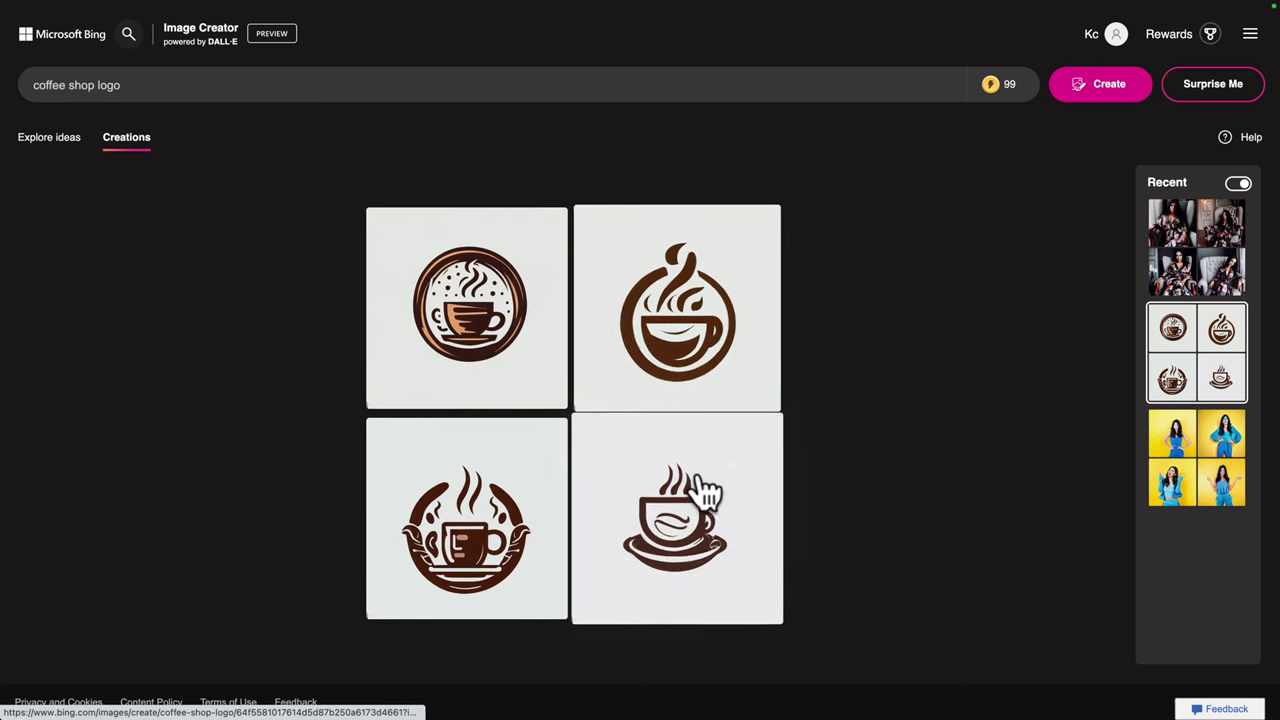
Step: Examine the edge quality of the coffee cup logo OIG.jpeg up close in Preview
scroll(680, 540, down, 1)
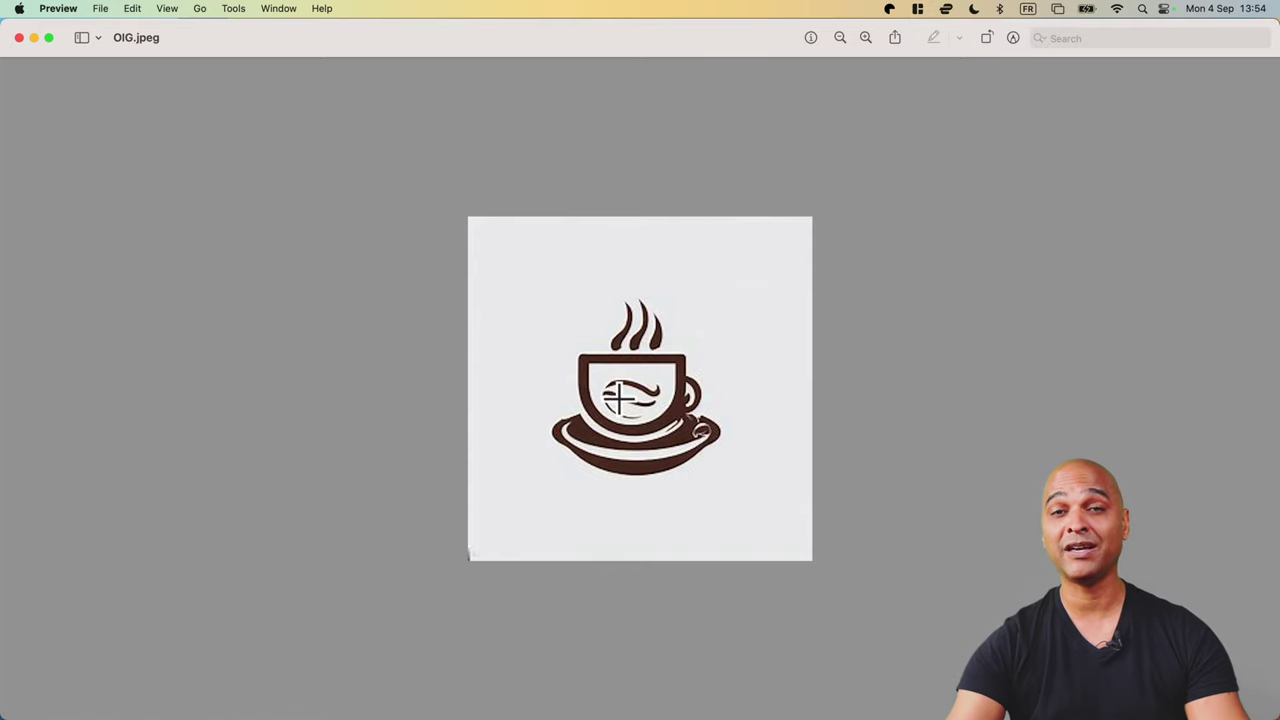
scroll(618, 399, up, 10)
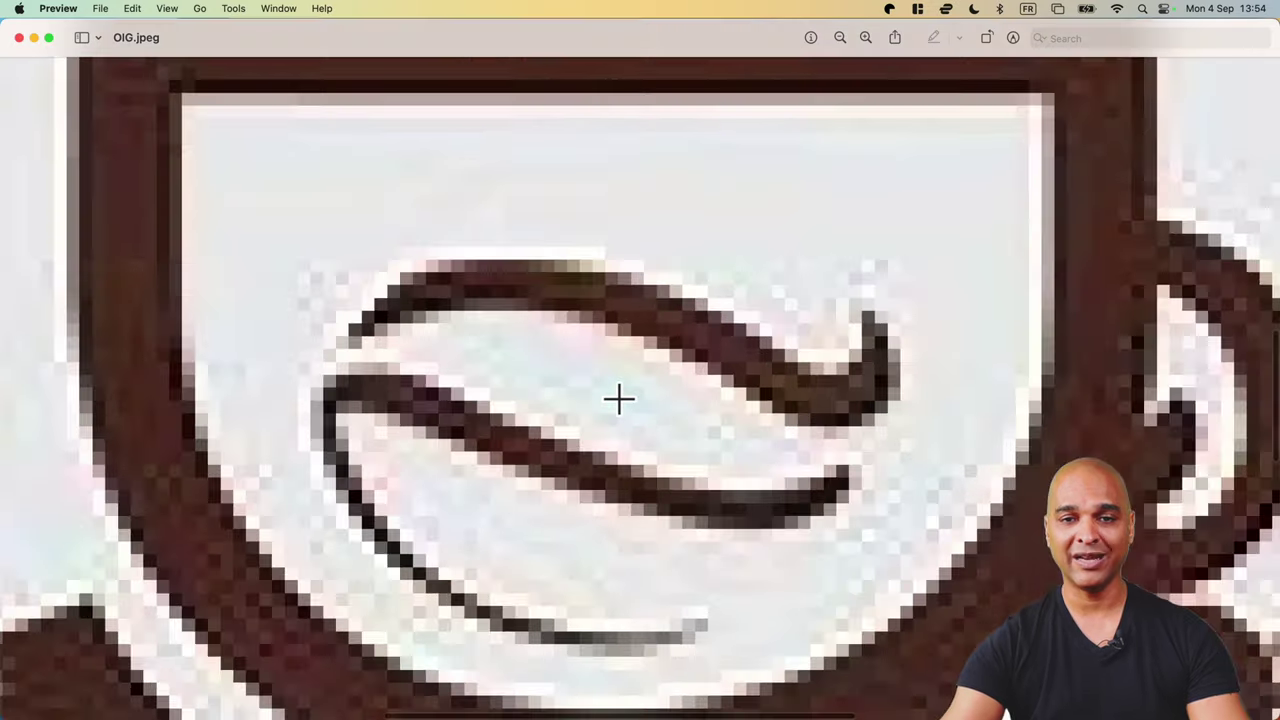
scroll(618, 399, up, 4)
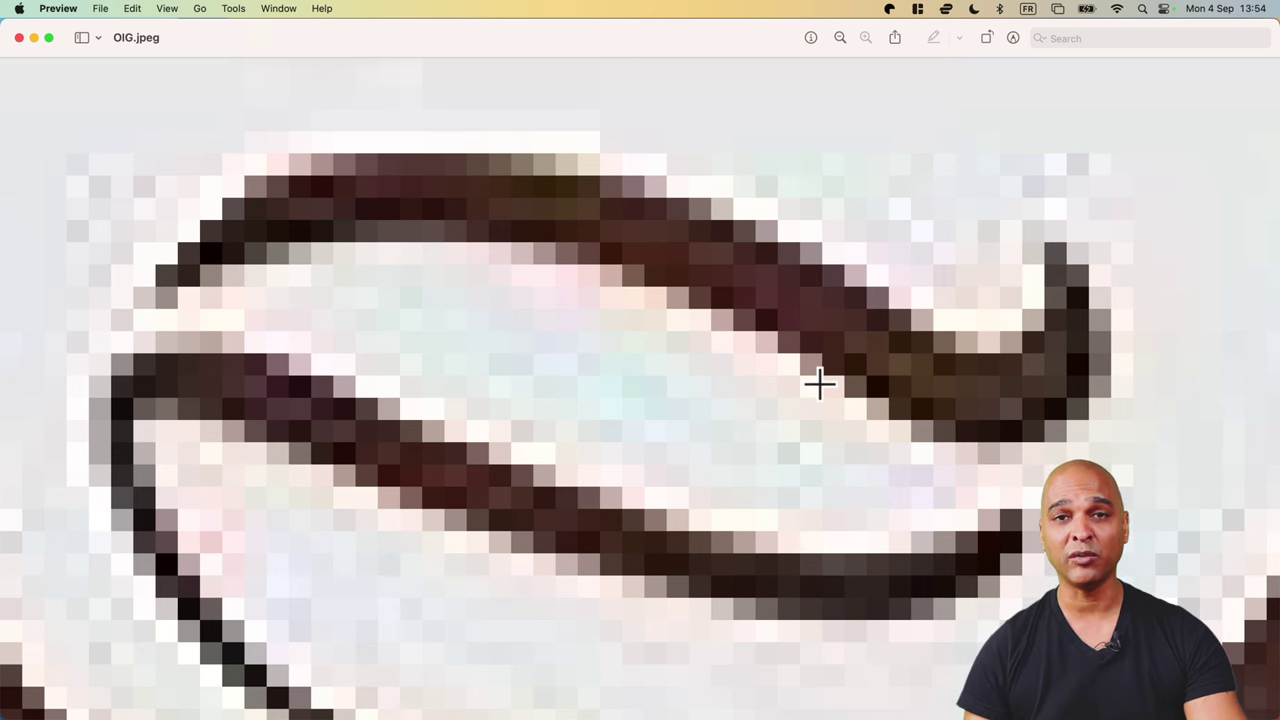
scroll(818, 383, down, 6)
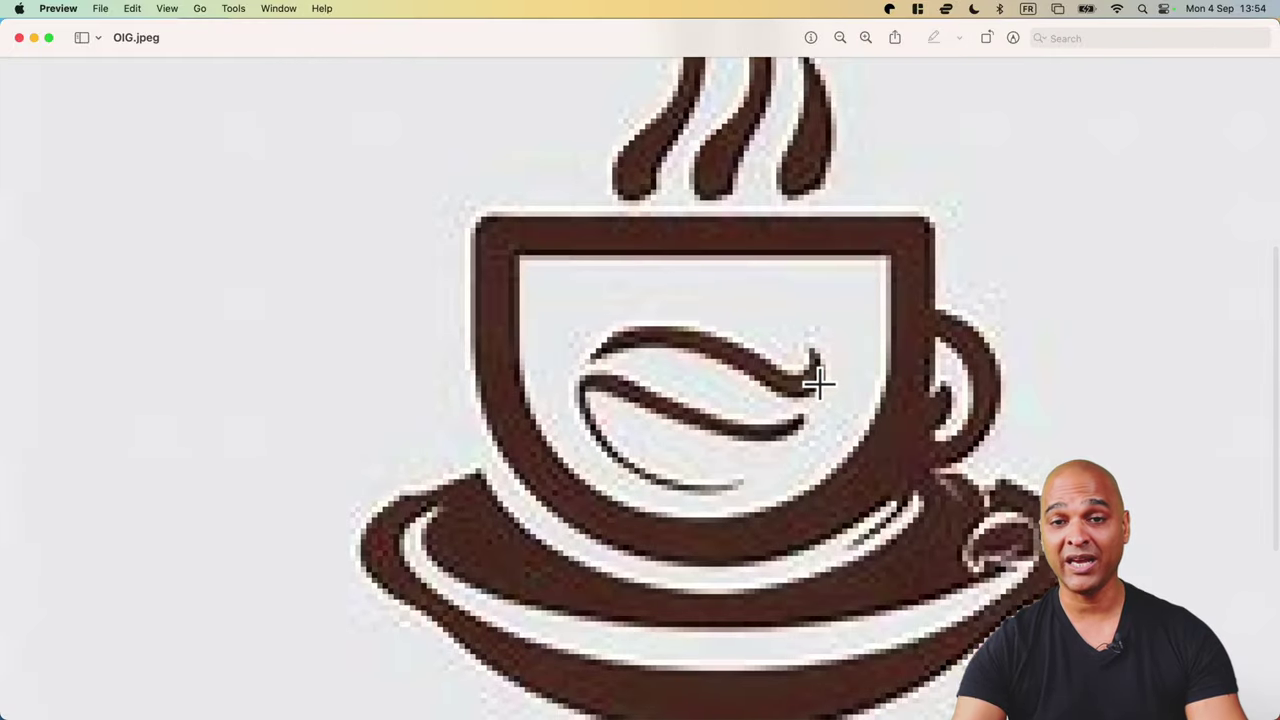
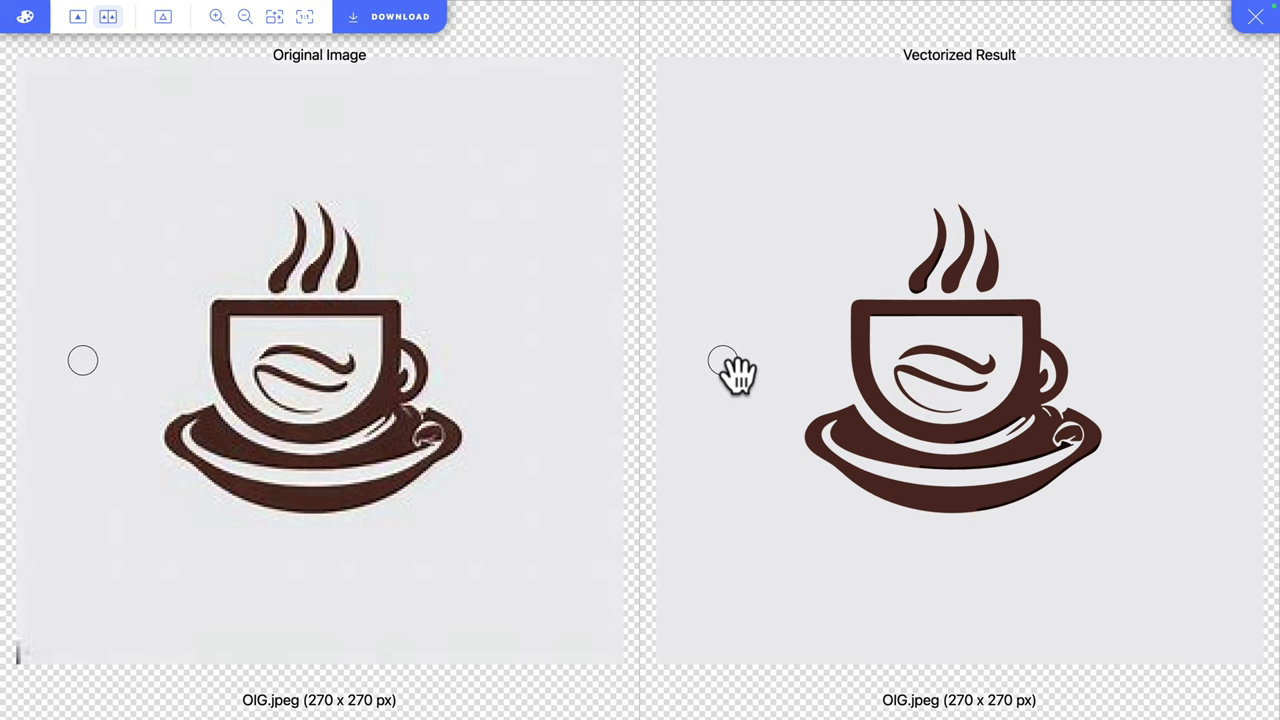
Step: Compare the edges of the original coffee cup logo with the vectorized result up close in Vectorizer.AI
scroll(820, 367, up, 1)
scroll(818, 366, up, 5)
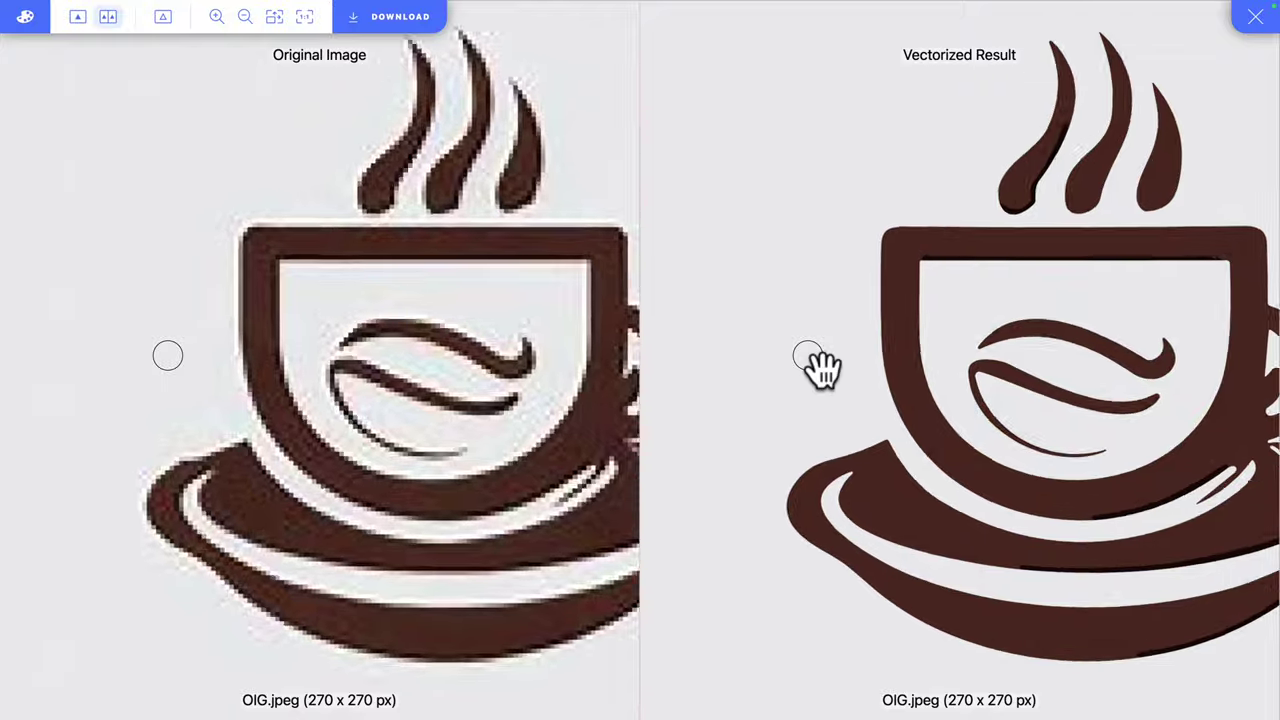
scroll(780, 334, up, 2)
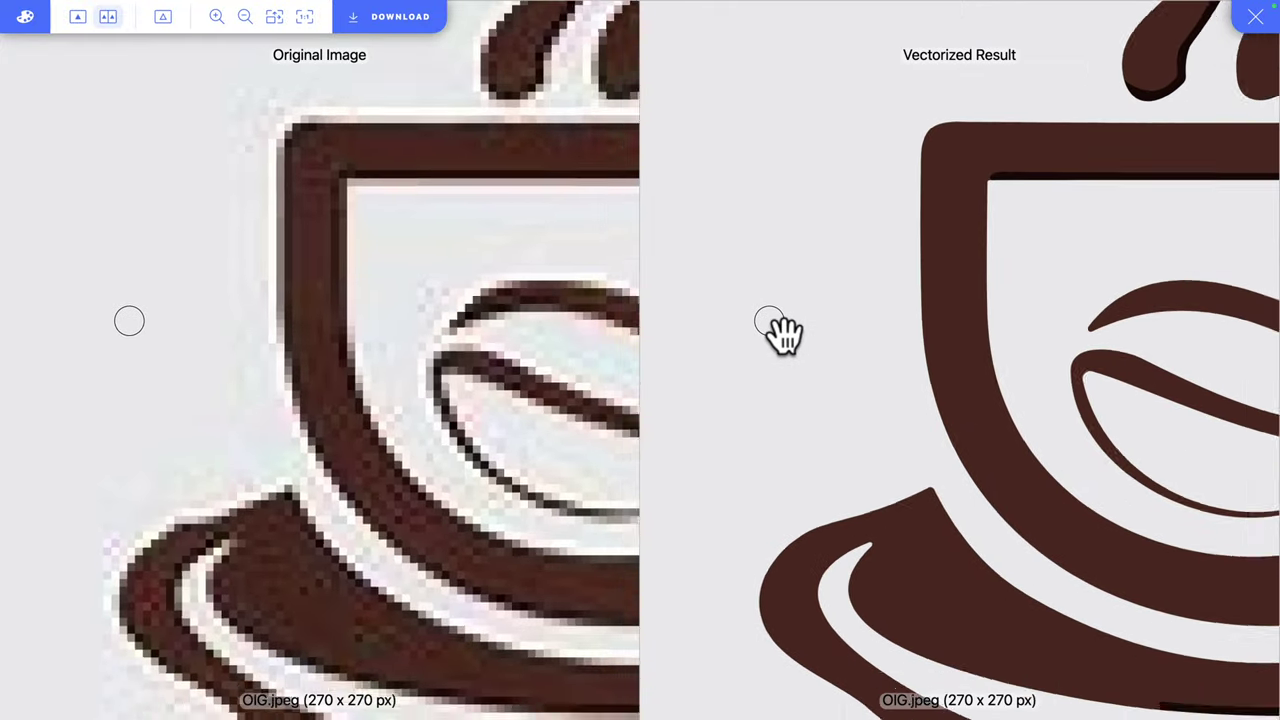
scroll(955, 345, down, 3)
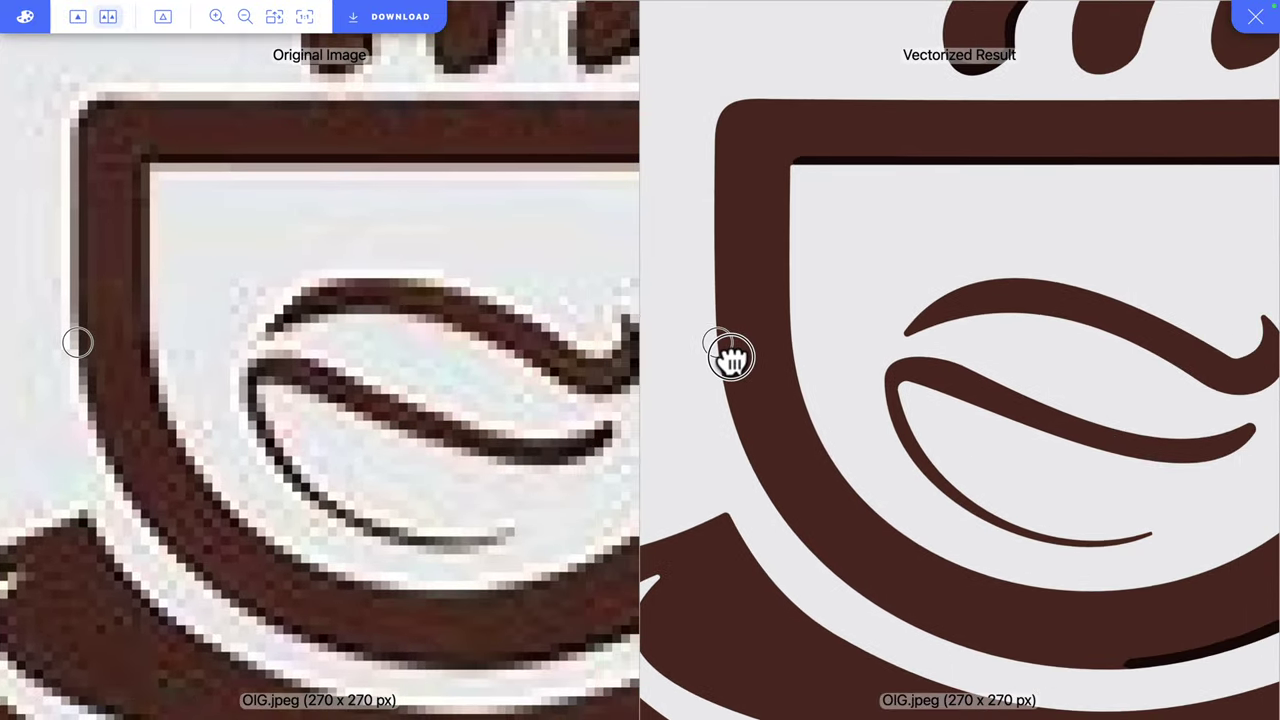
scroll(718, 119, up, 4)
scroll(718, 119, down, 3)
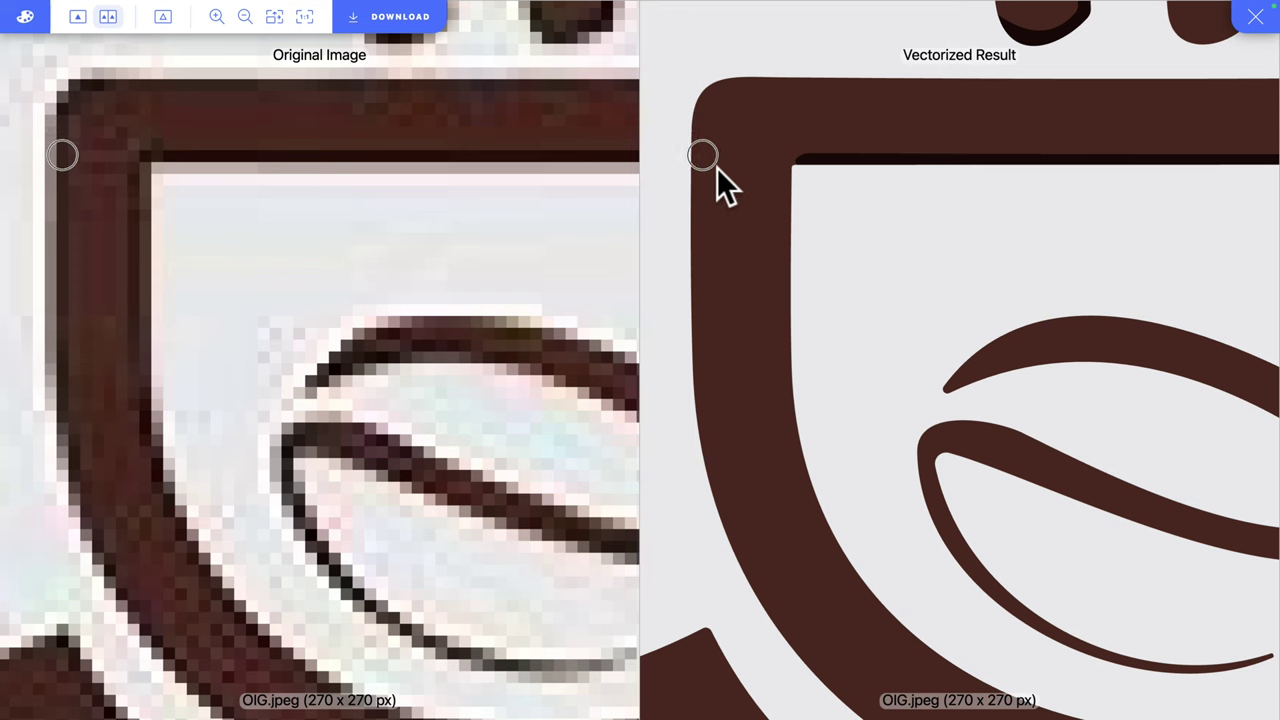
scroll(466, 335, up, 3)
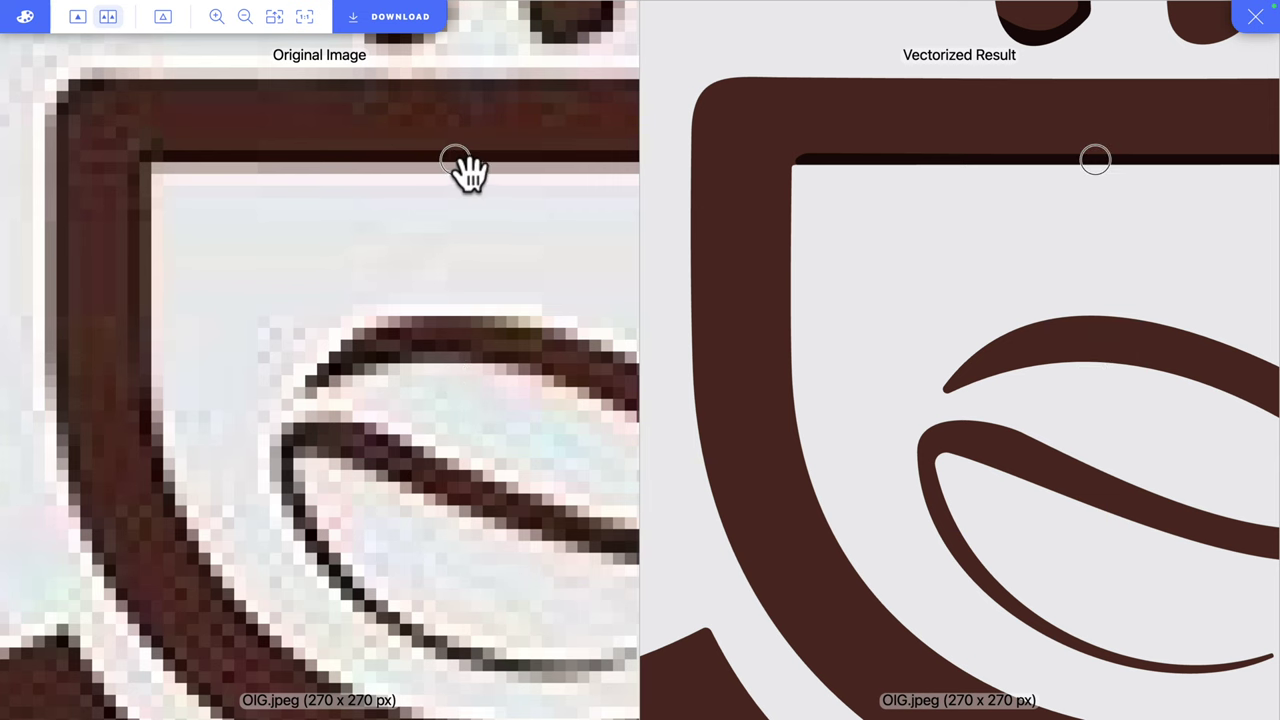
Step: Download the vectorized coffee cup logo as an SVG 1.1 file with filled shapes
click(413, 38)
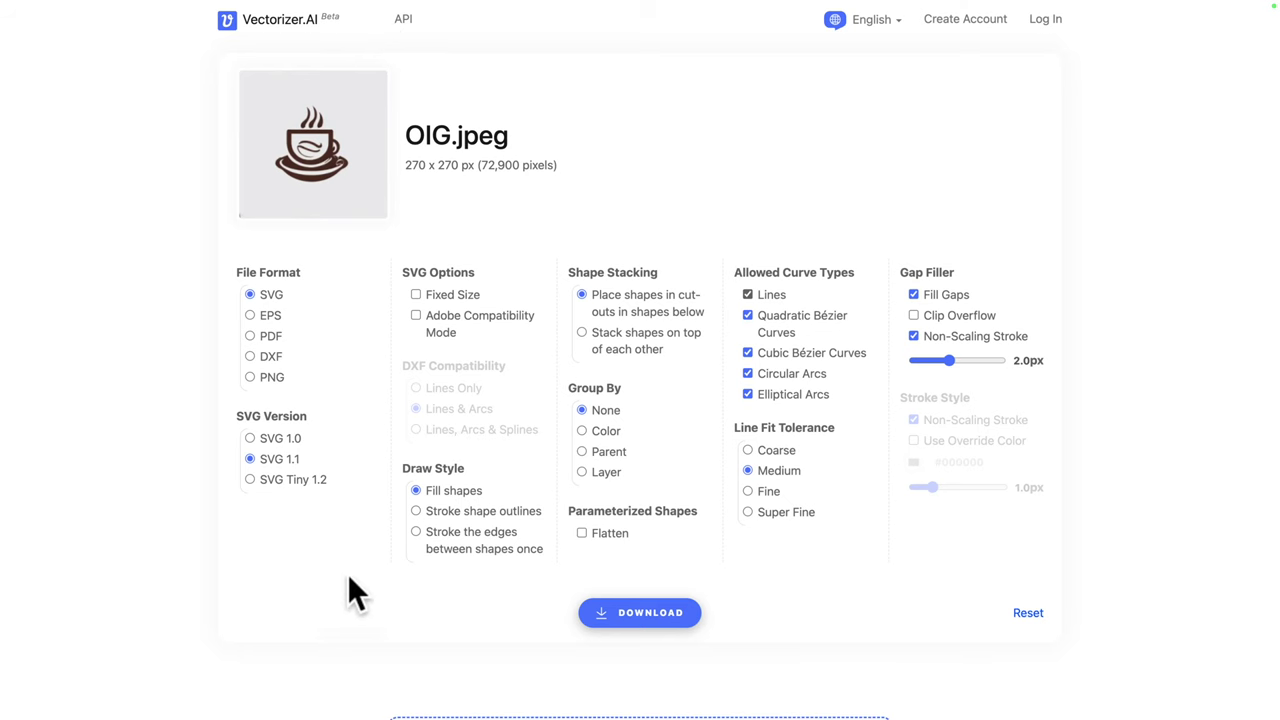
click(646, 616)
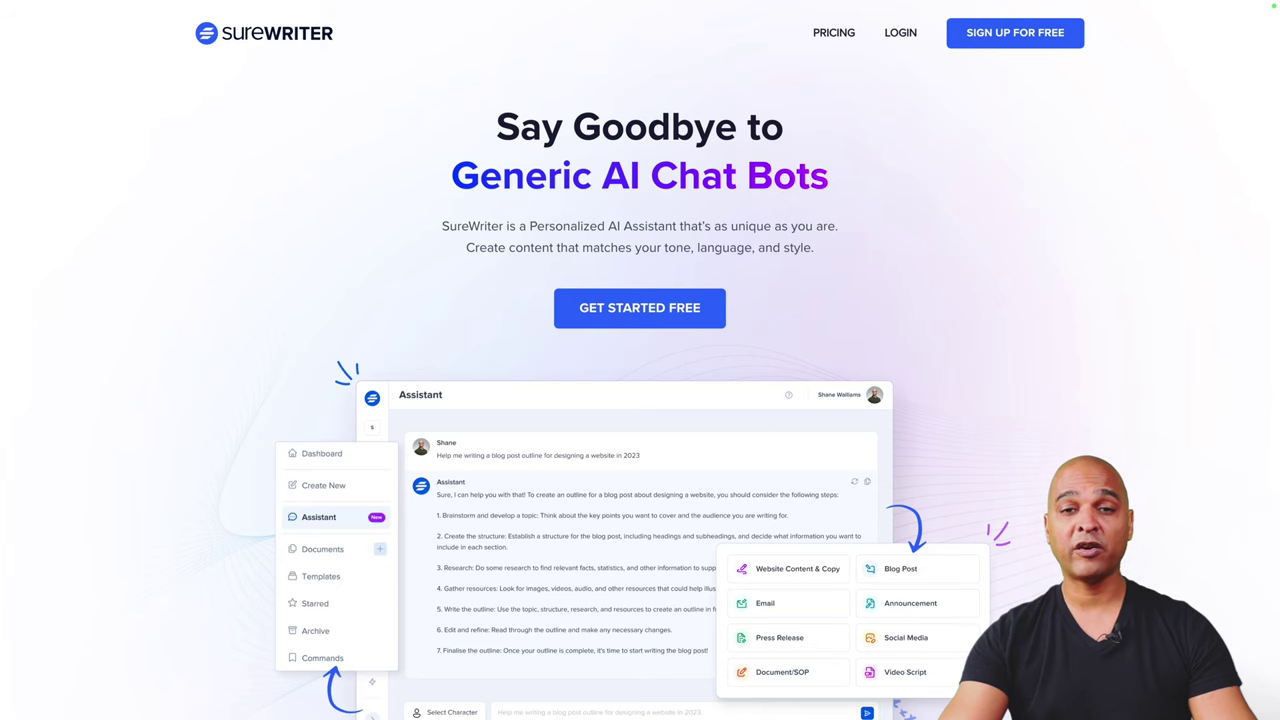
Step: Look through the SureWriter home page for the kinds of content it can write
scroll(640, 360, down, 10)
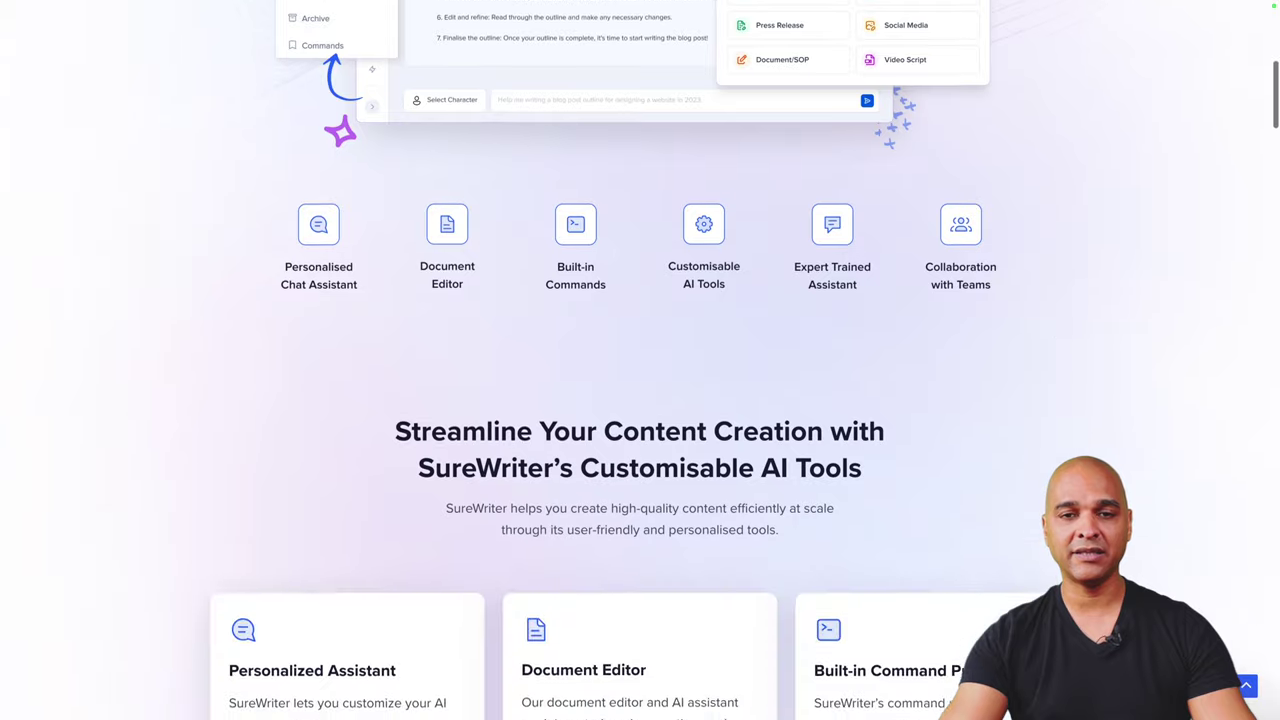
scroll(640, 360, down, 9)
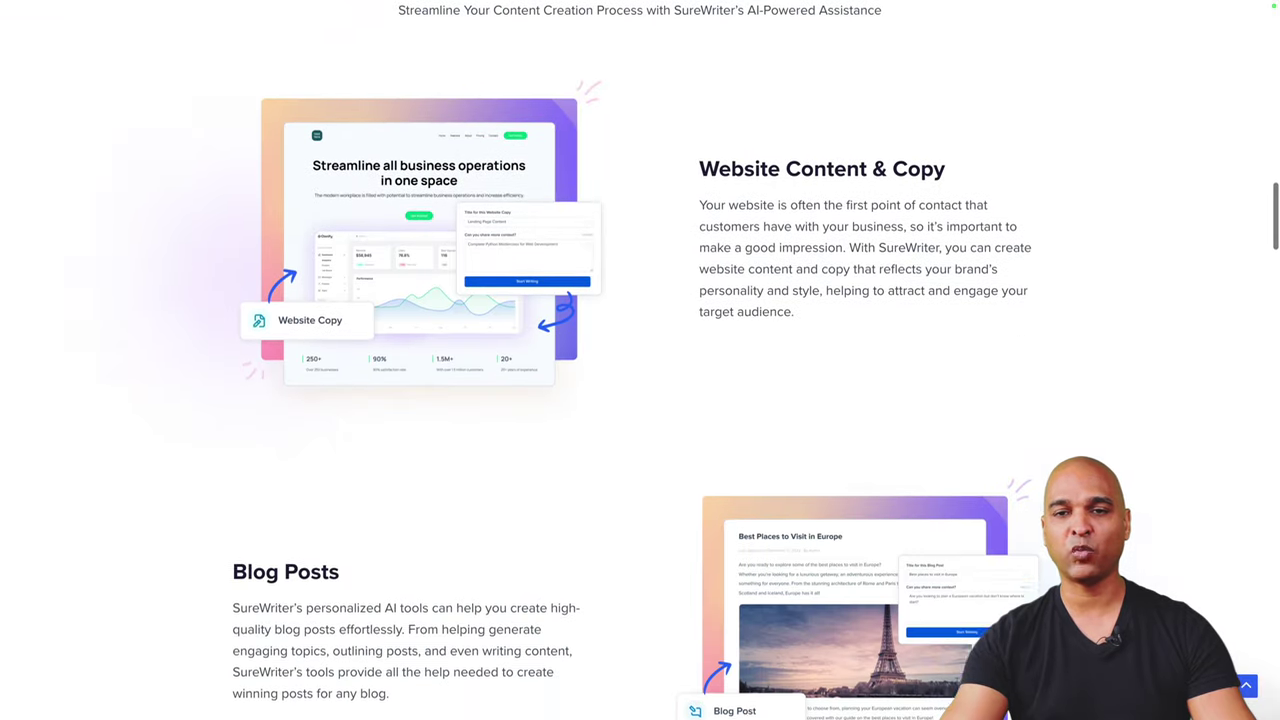
scroll(640, 360, down, 3)
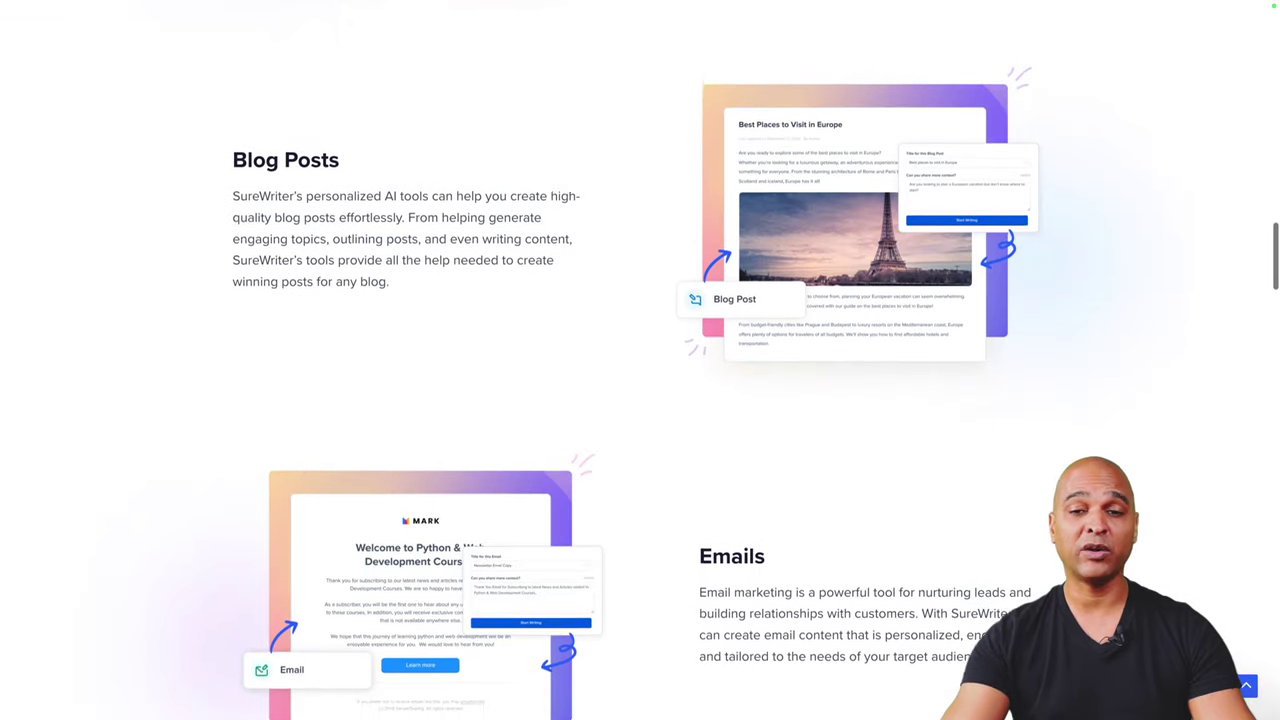
scroll(640, 360, down, 12)
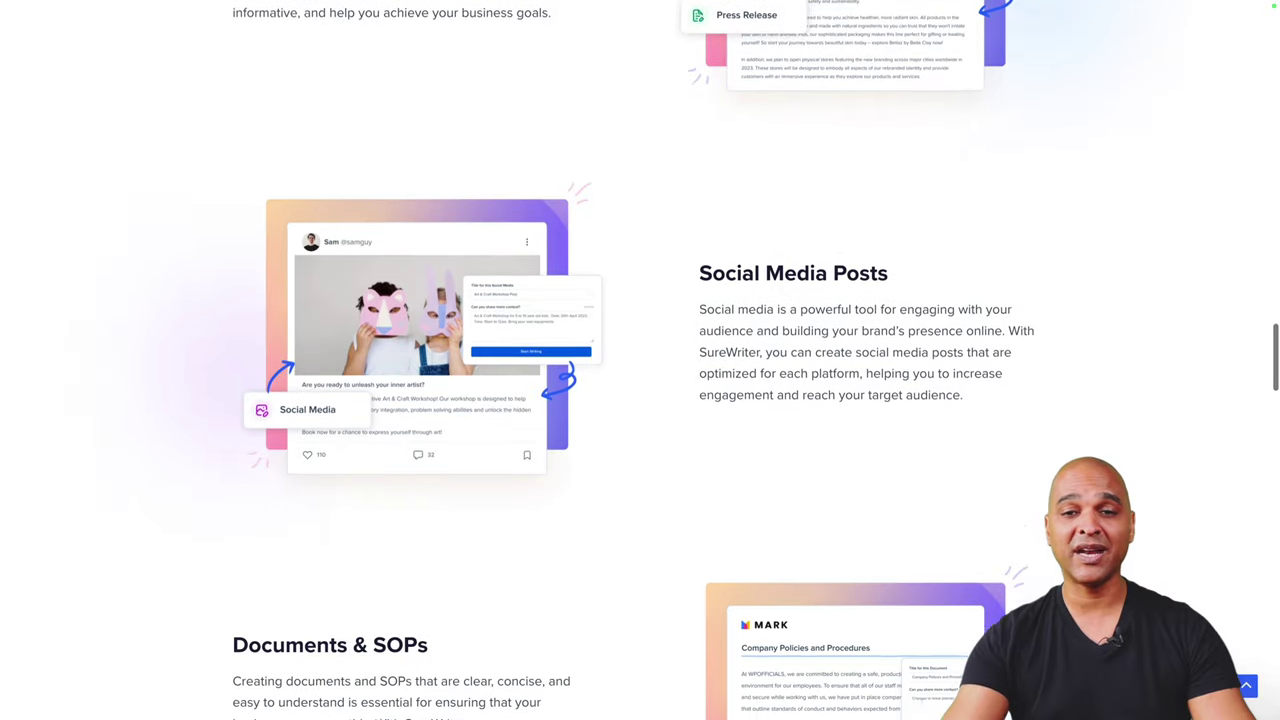
scroll(640, 360, down, 5)
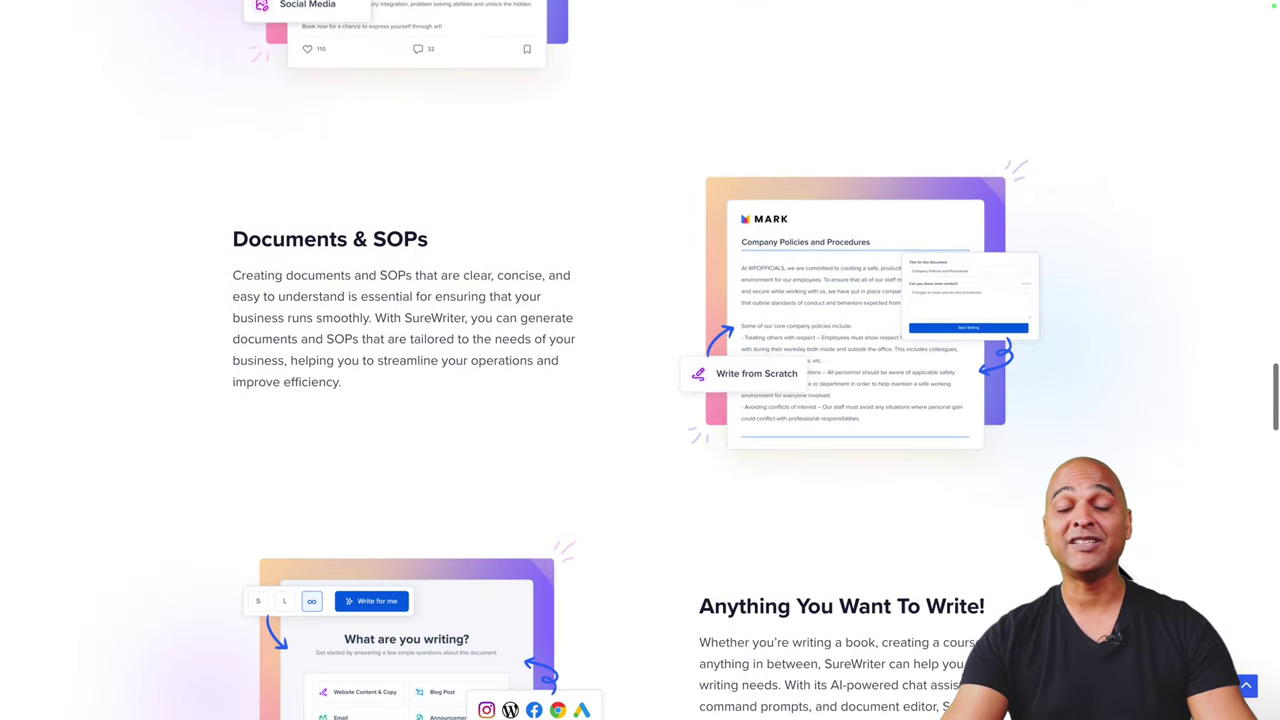
scroll(640, 360, down, 1)
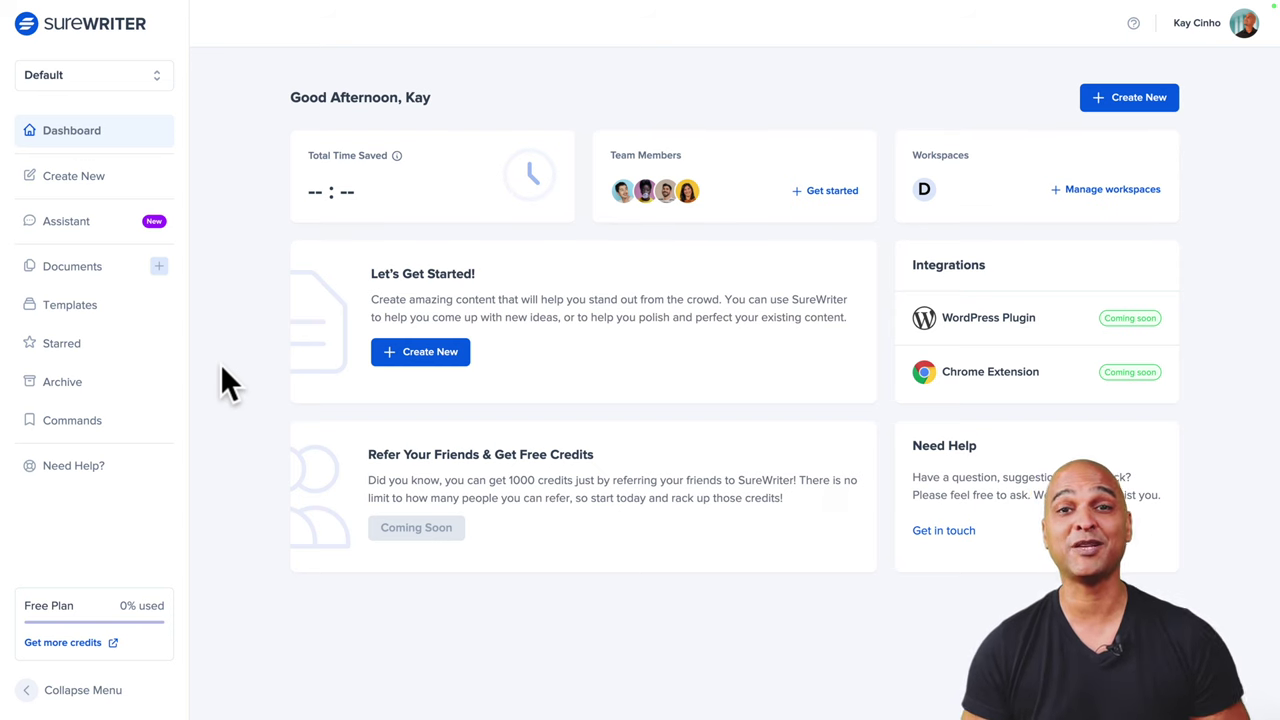
Step: Create a new blog post document in SureWriter titled "The 3 Most Famous Dishes From Milan Italy"
click(158, 268)
click(812, 182)
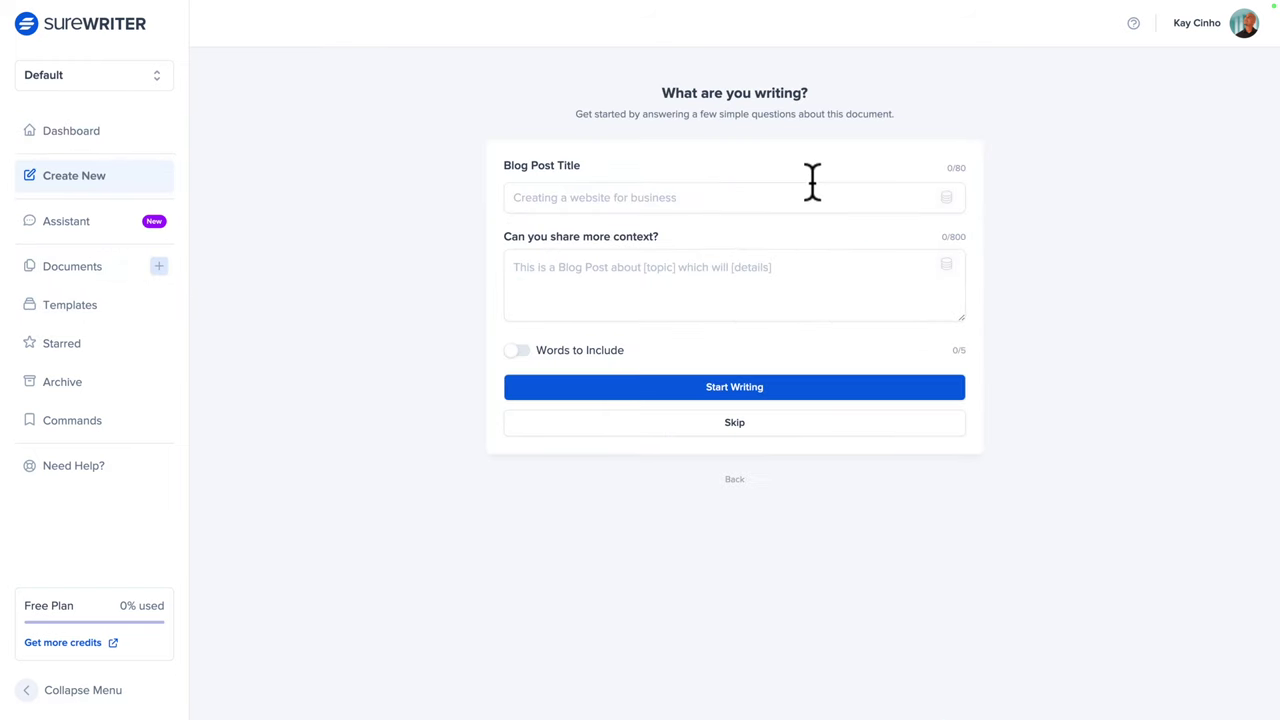
click(797, 197)
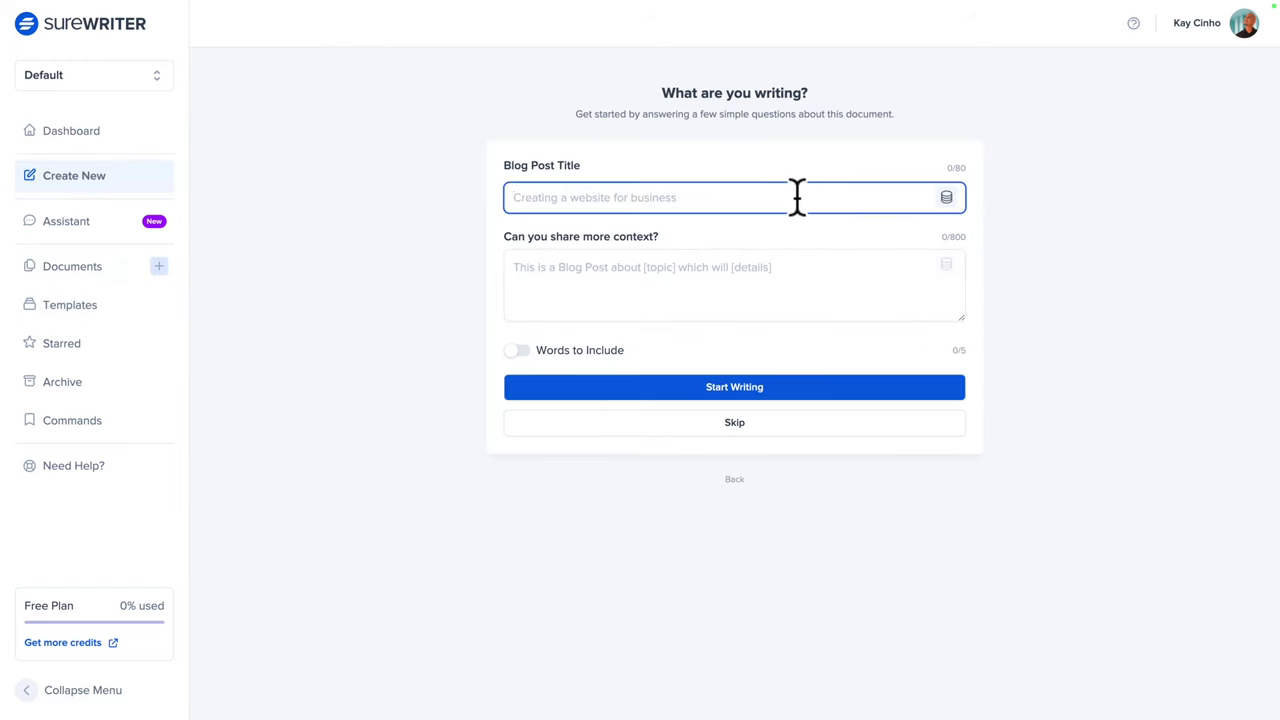
text(The 3 Most Famous Dishes From Milan Italy)
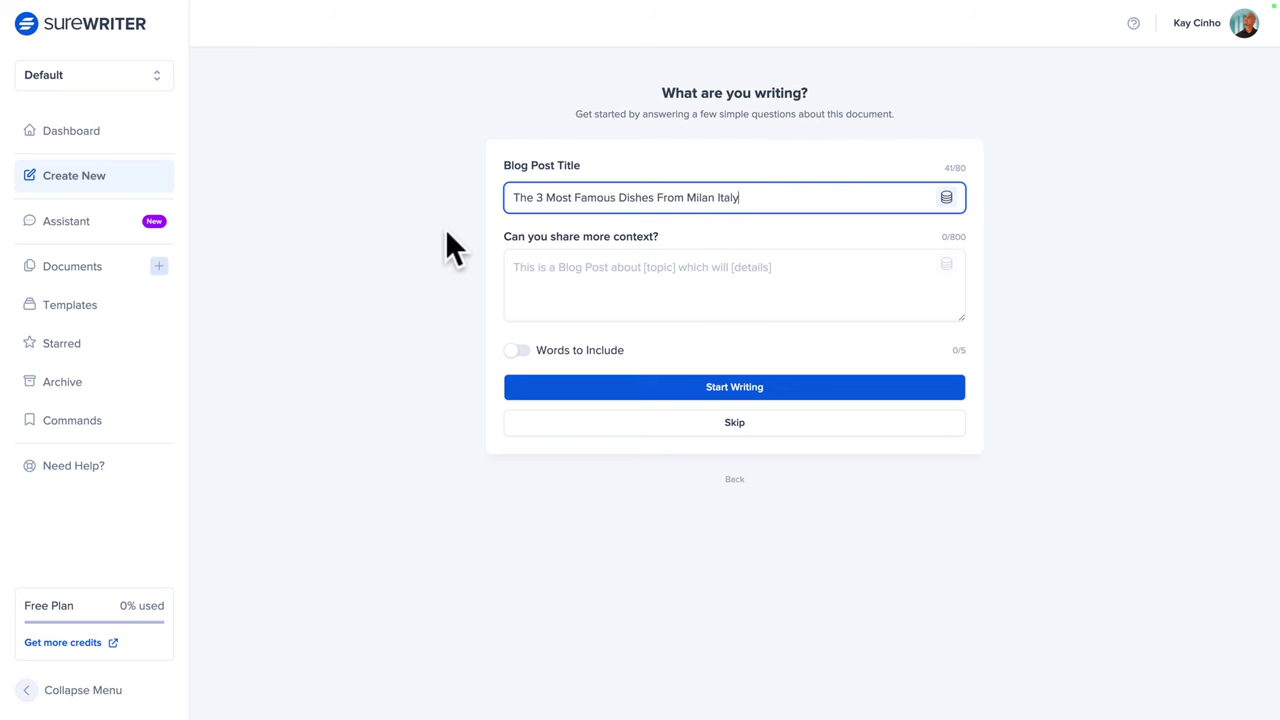
Step: Add the context "This post is about the 3 most famous dishes served in restaurants in Milan, Italy", include the word "fantastic" and start writing
click(509, 279)
text(This post is about the 3 most famous dishes served in restaurants in Milan, Italy)
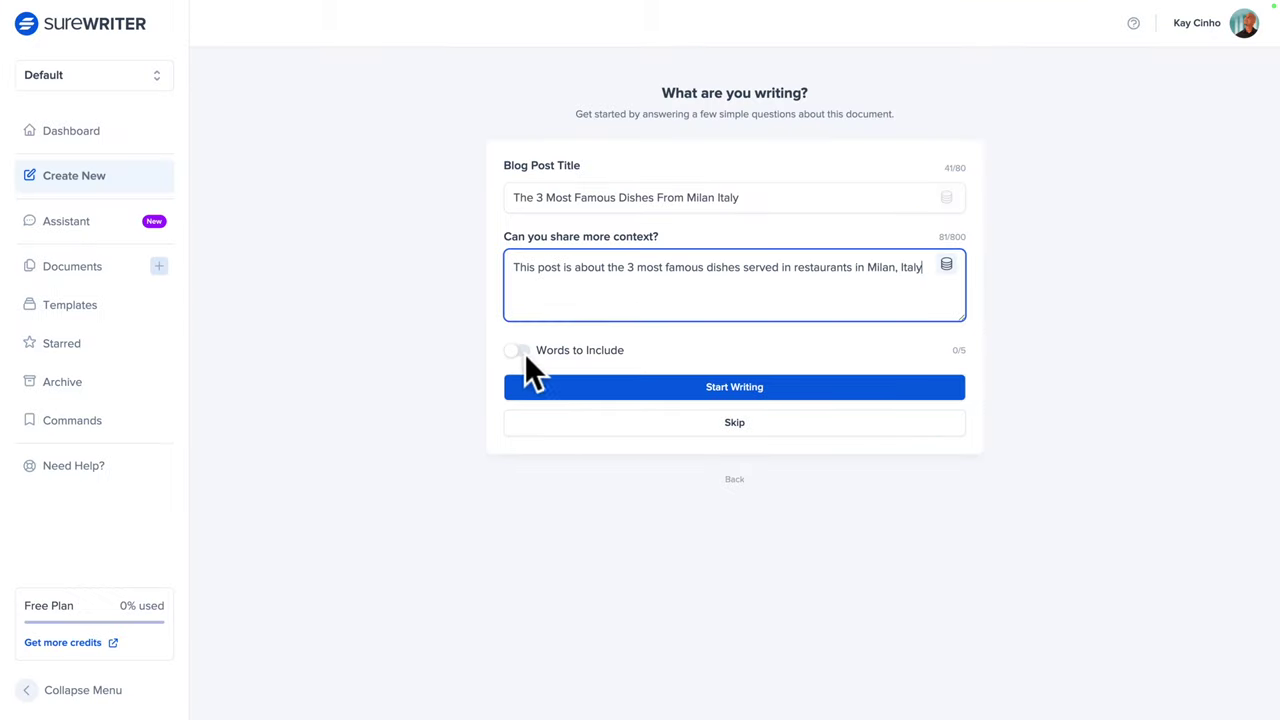
click(513, 351)
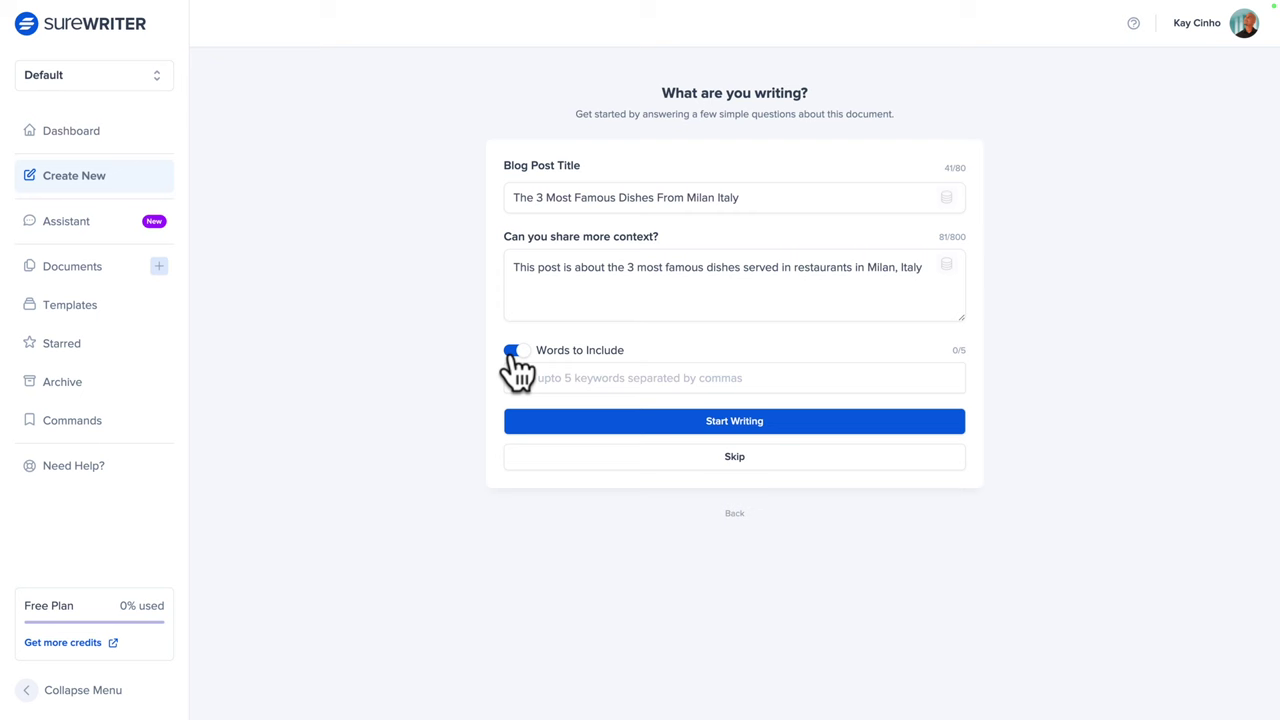
text(fantastic)
click(710, 425)
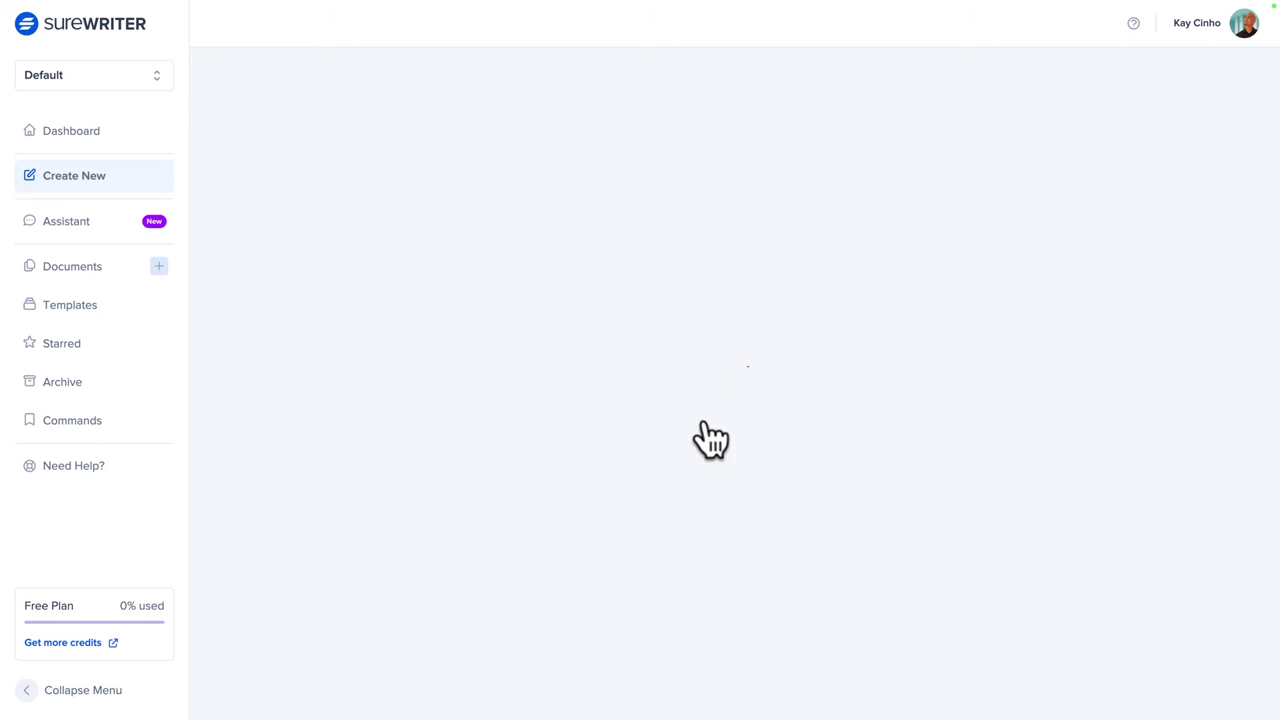
Step: Set the blog post's tone to "funny" and place the cursor in the empty document body
click(523, 214)
text(funny)
click(450, 274)
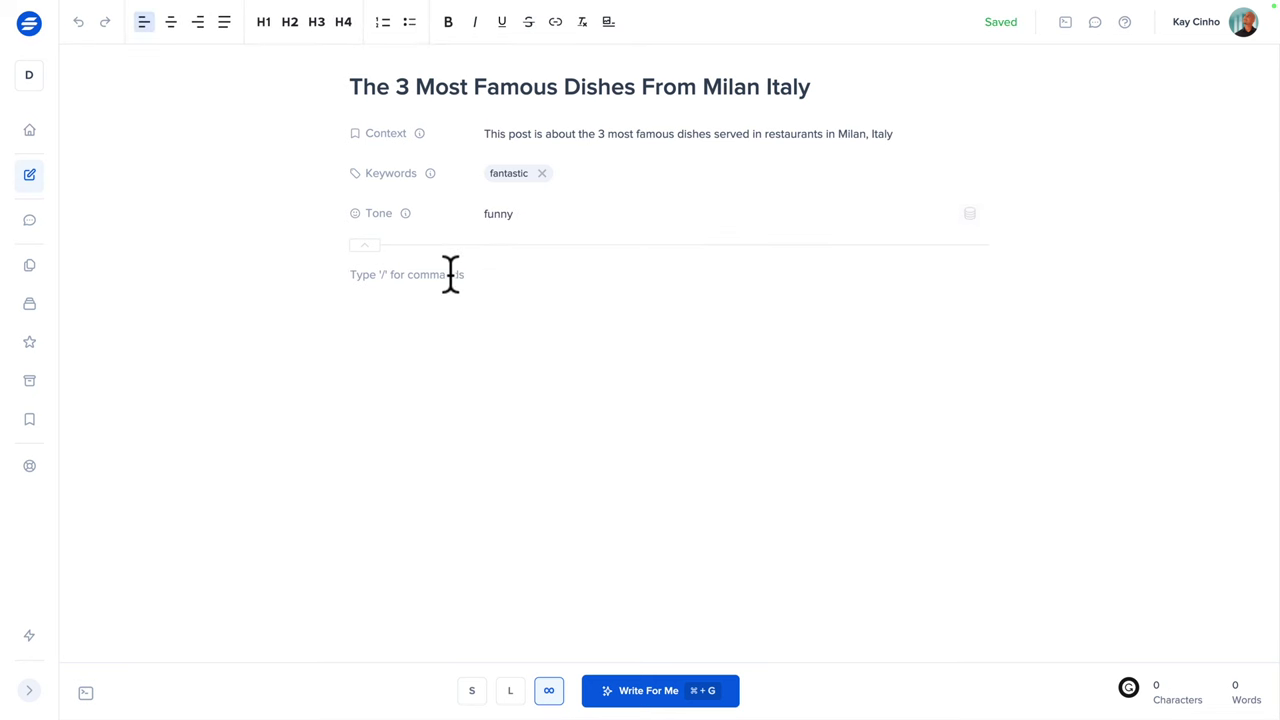
Step: Check the slash commands in the empty document body, remove the slash, and have the AI write the blog post
text(/)
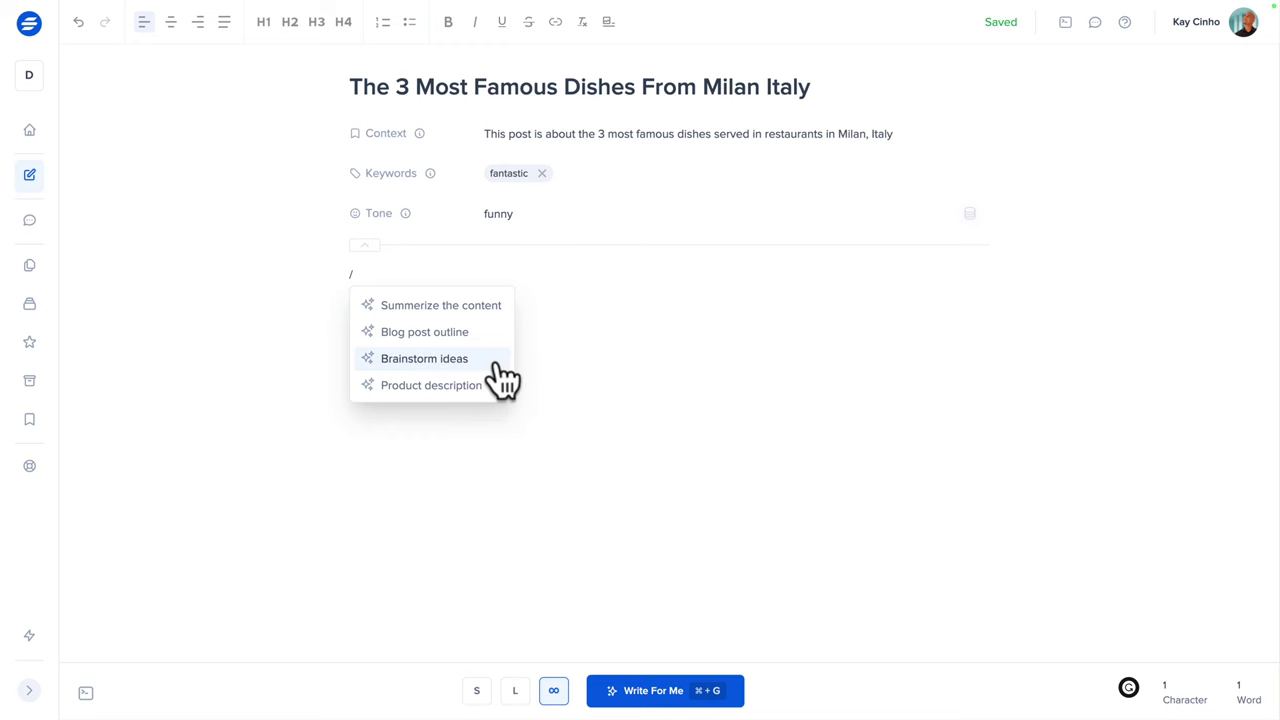
key(BackSpace)
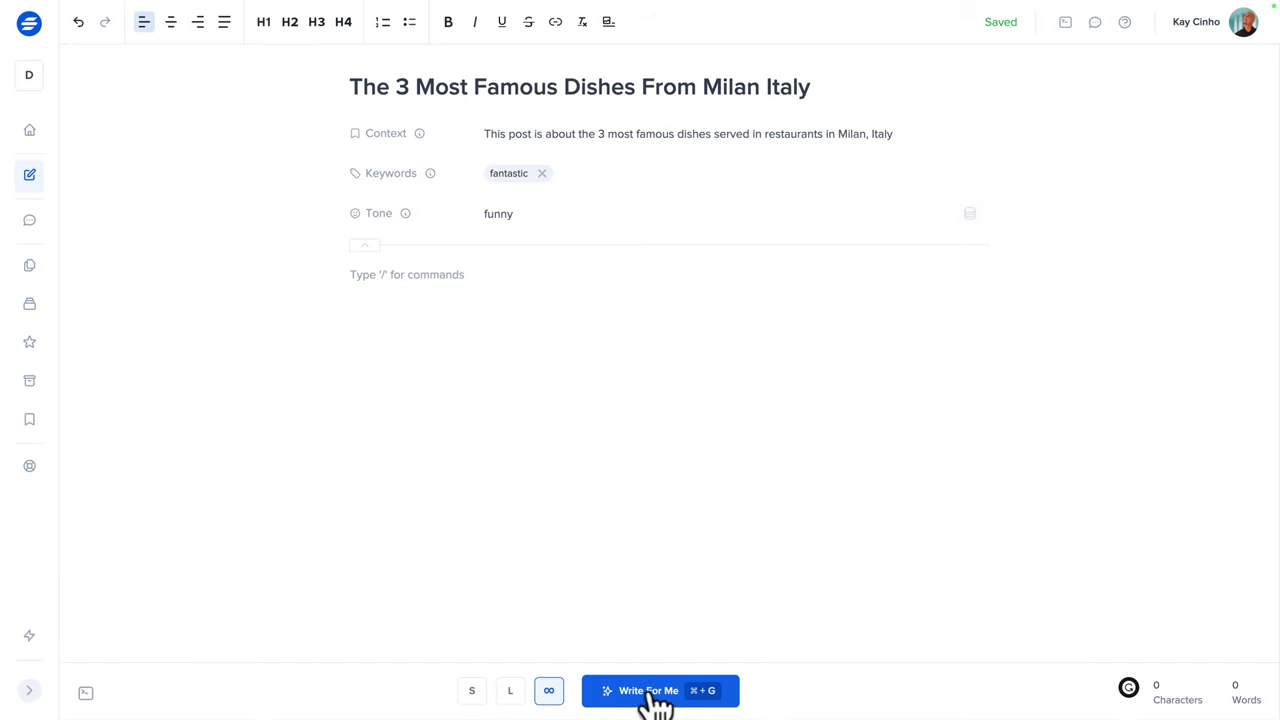
click(652, 700)
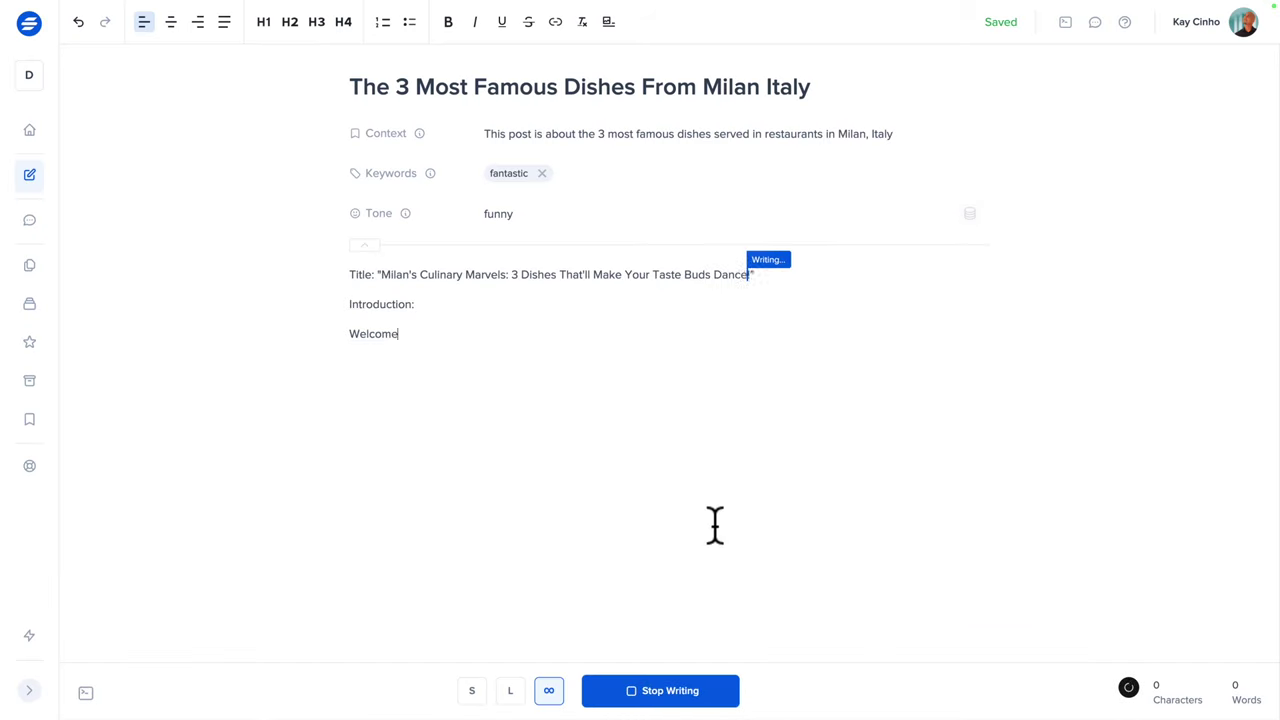
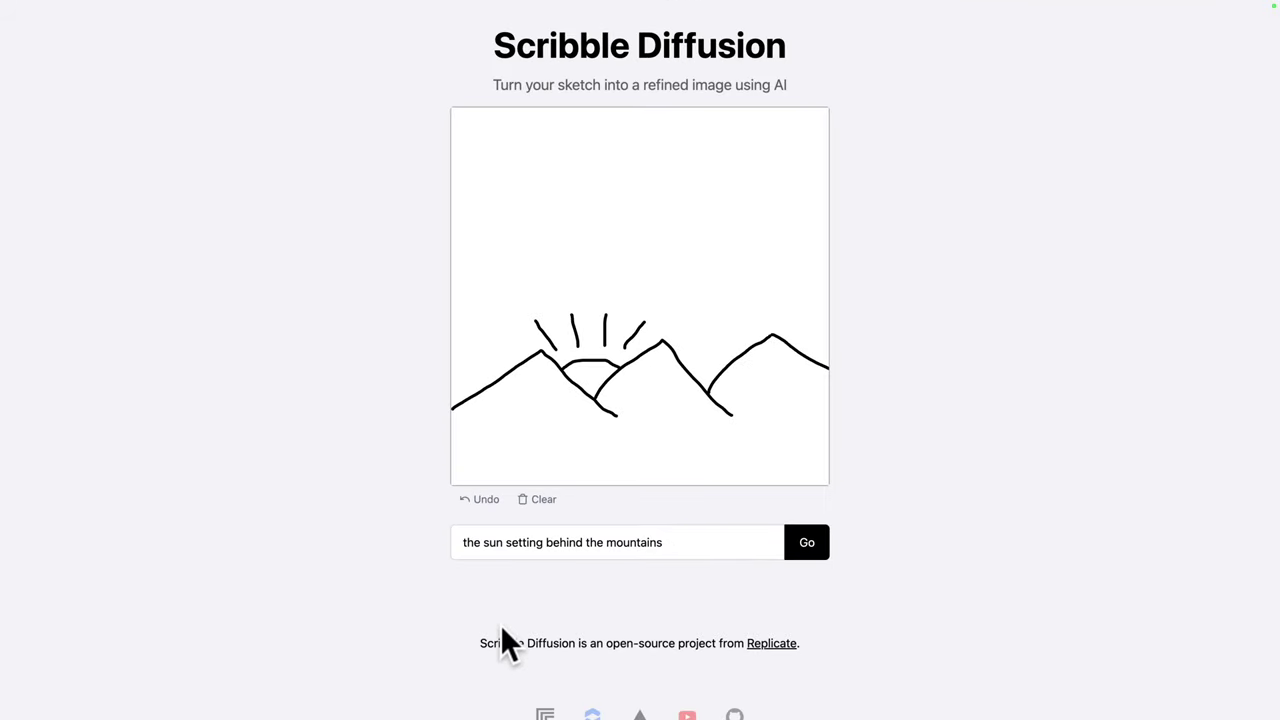
Step: In Scribble Diffusion, turn the mountain sketch into an image with the prompt "the sun setting behind the mountains" and view the example results
click(801, 550)
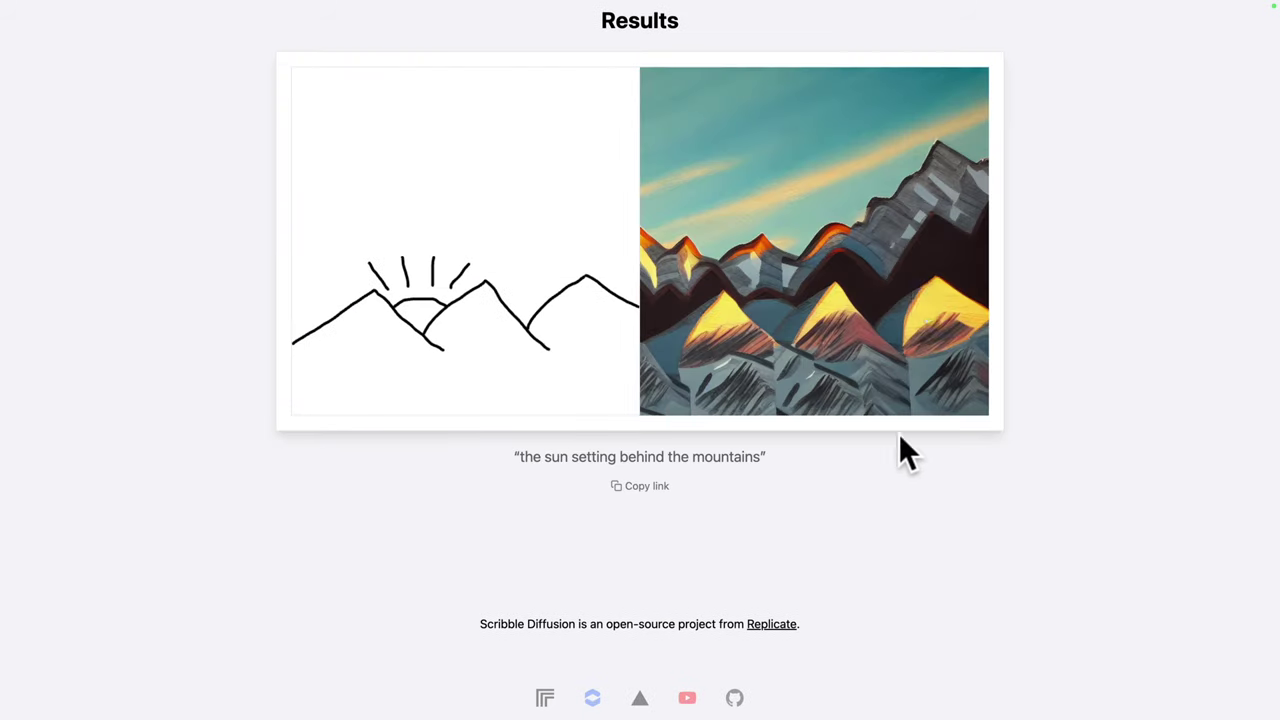
scroll(1003, 271, up, 5)
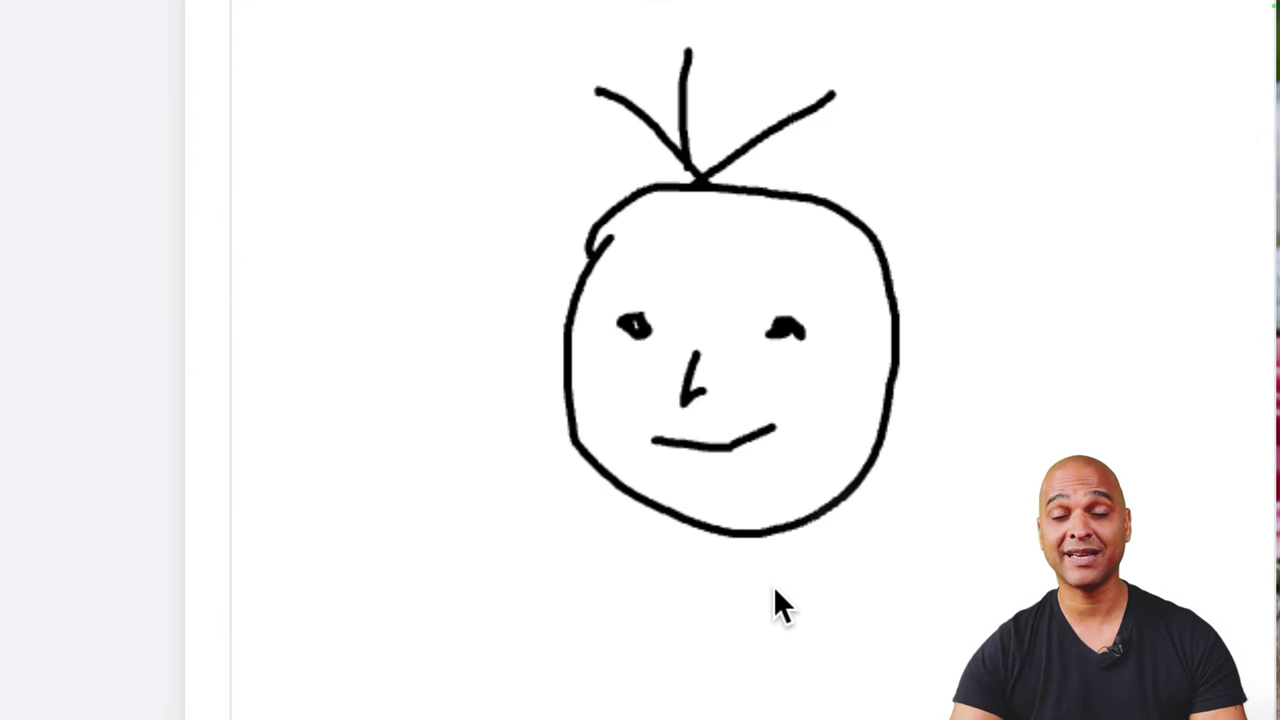
scroll(796, 548, down, 8)
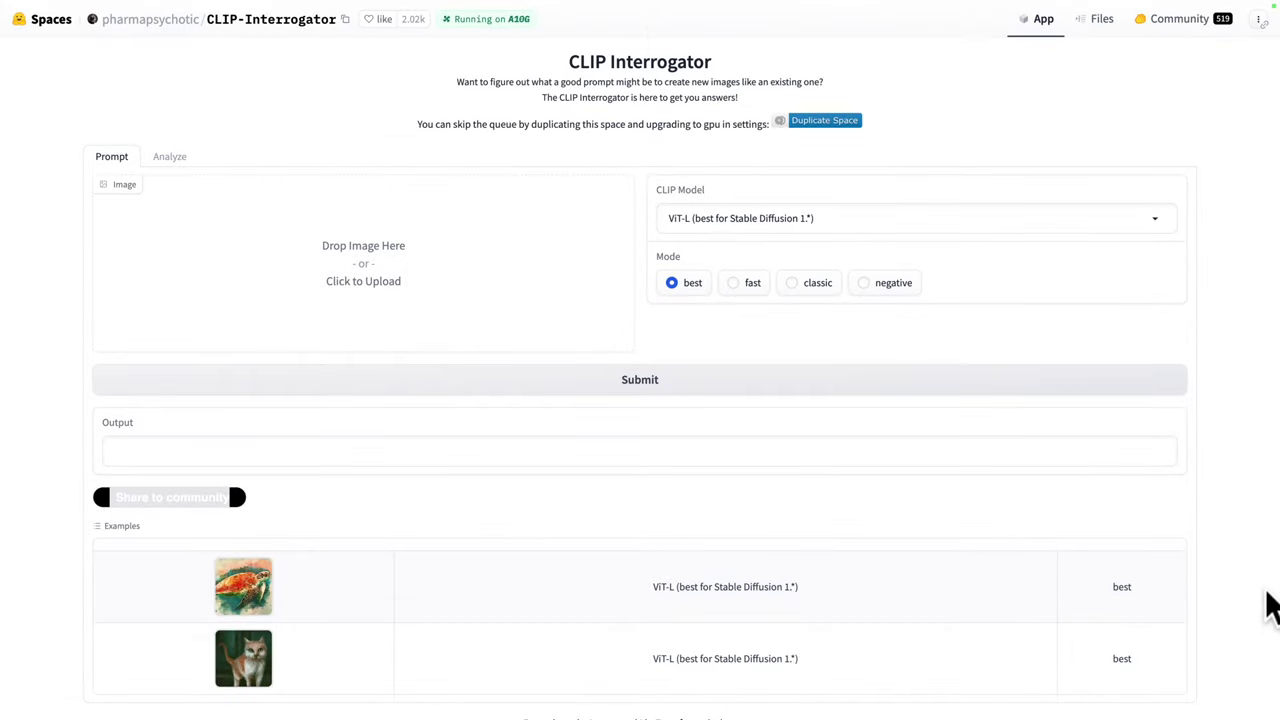
Step: Upload the image 05-01 from the Clip Interrogator folder to CLIP Interrogator and submit it for a prompt
click(375, 303)
click(686, 253)
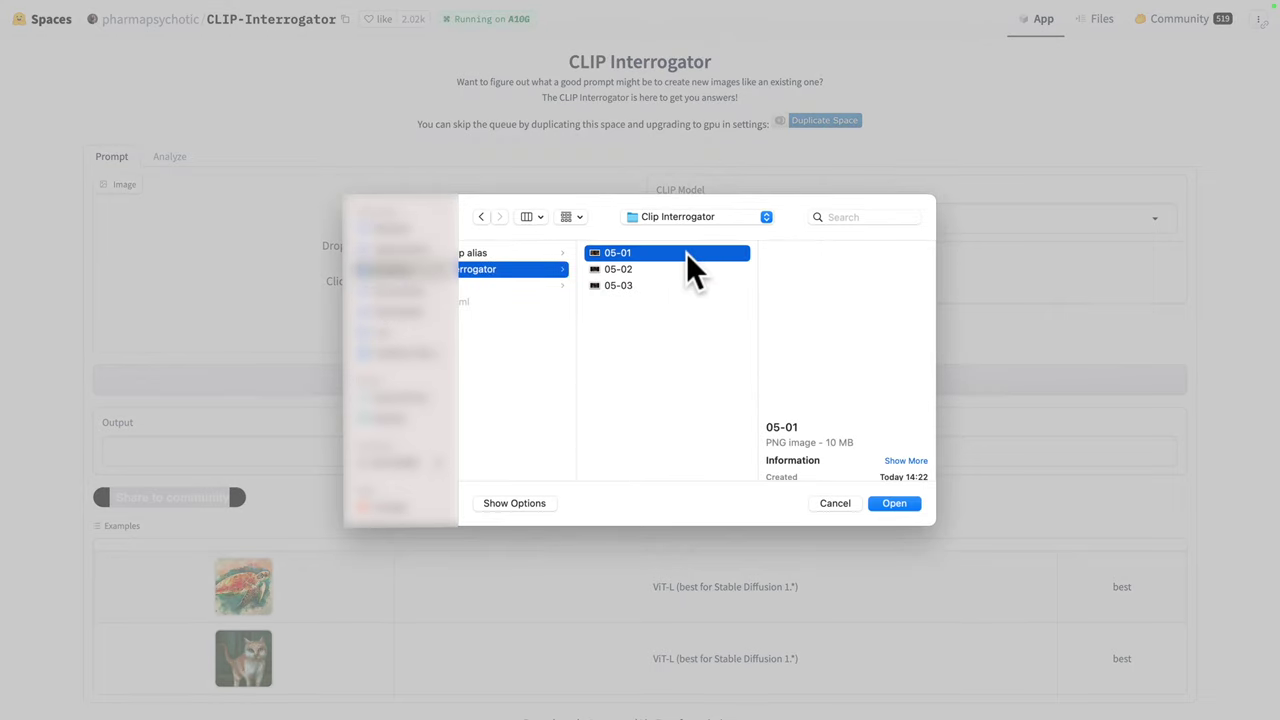
click(882, 501)
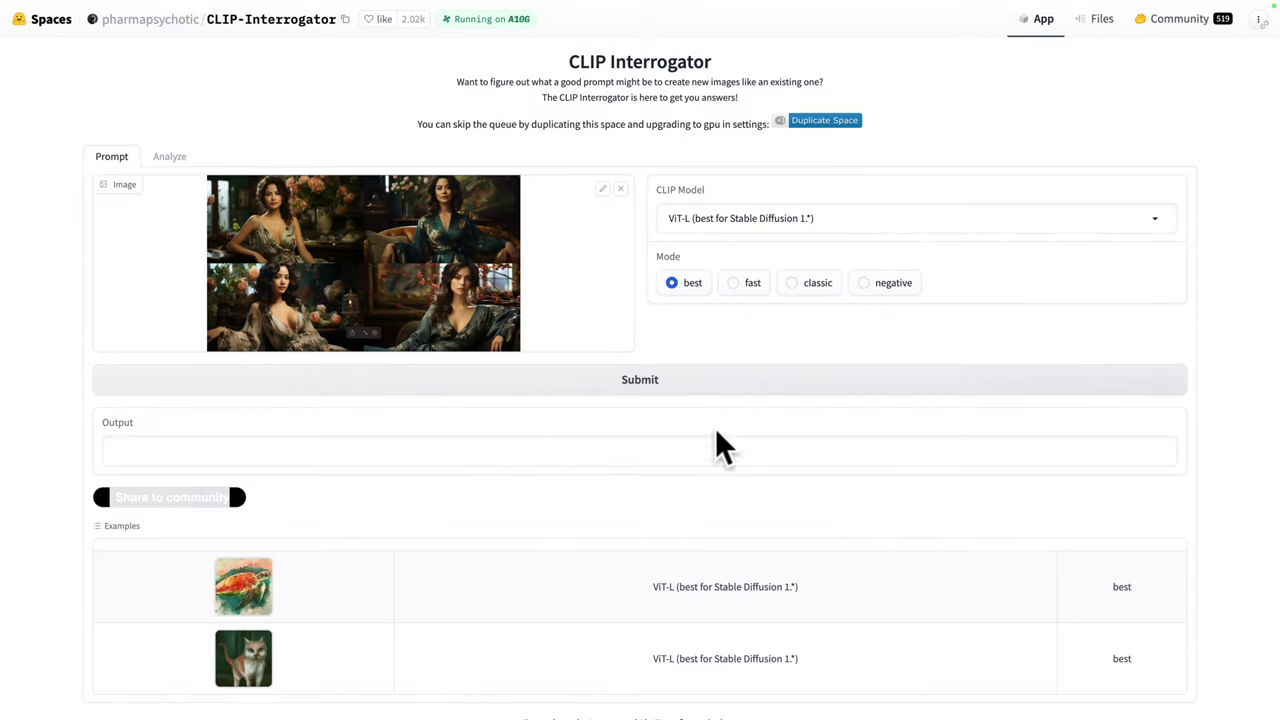
click(647, 390)
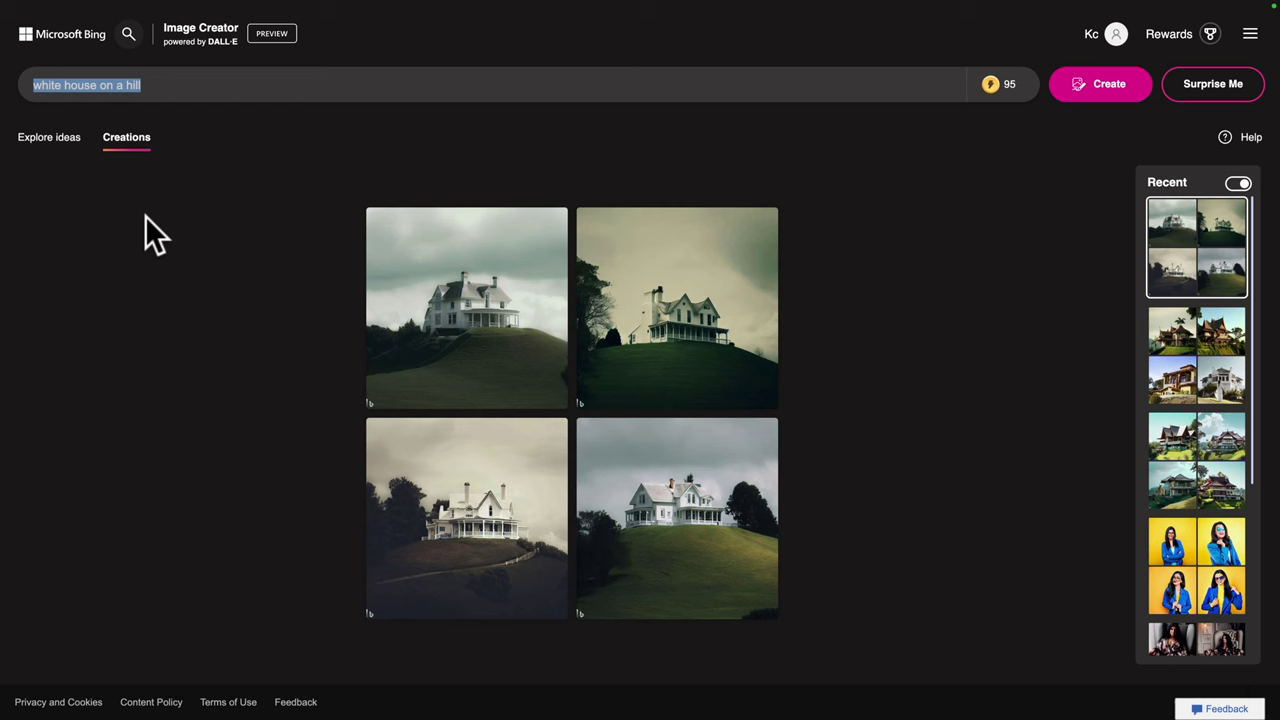
Step: In Bing Image Creator, create images from the pasted woman-in-a-chair prompt, resubmit it without "cleavage", and open the first resulting image
key(super+v)
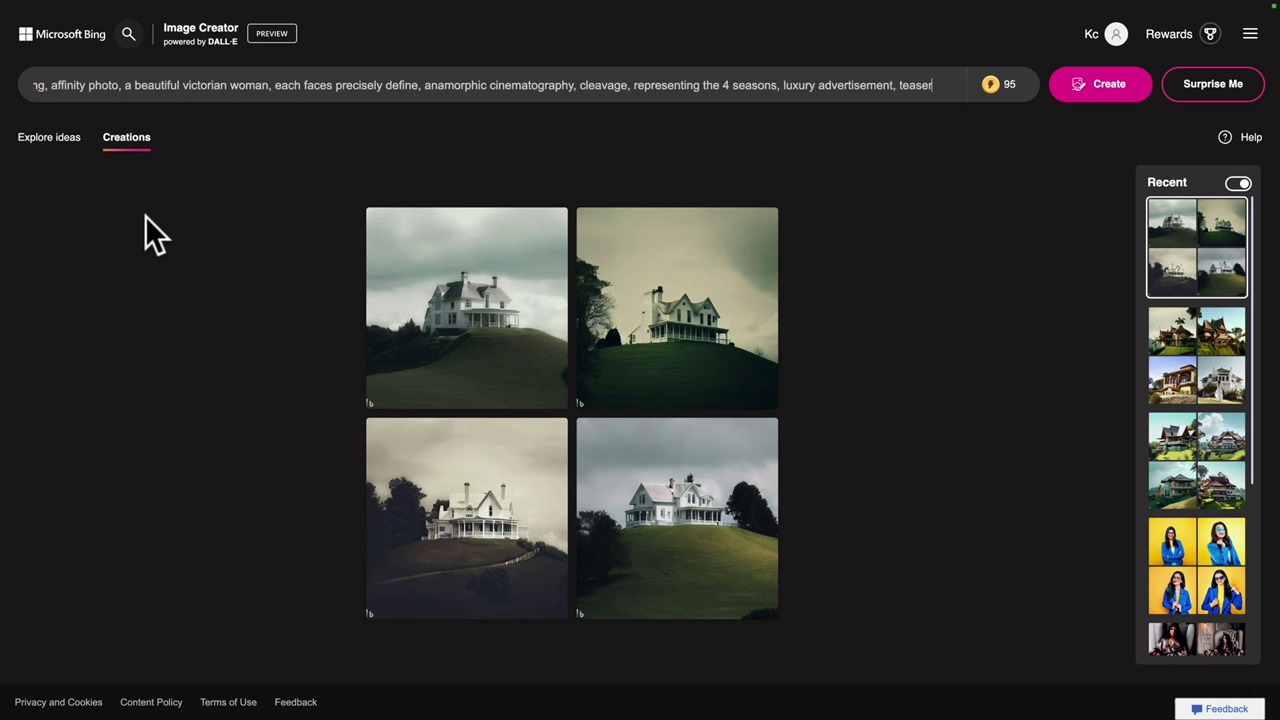
click(1104, 88)
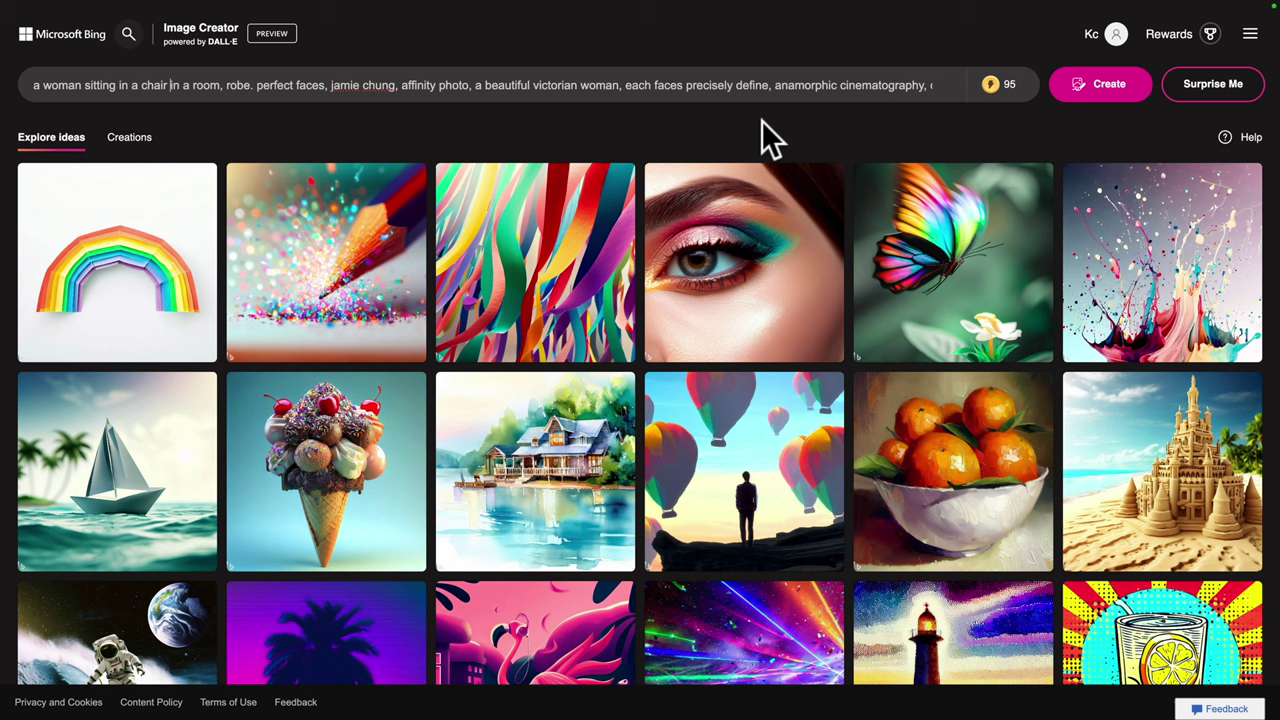
key(End)
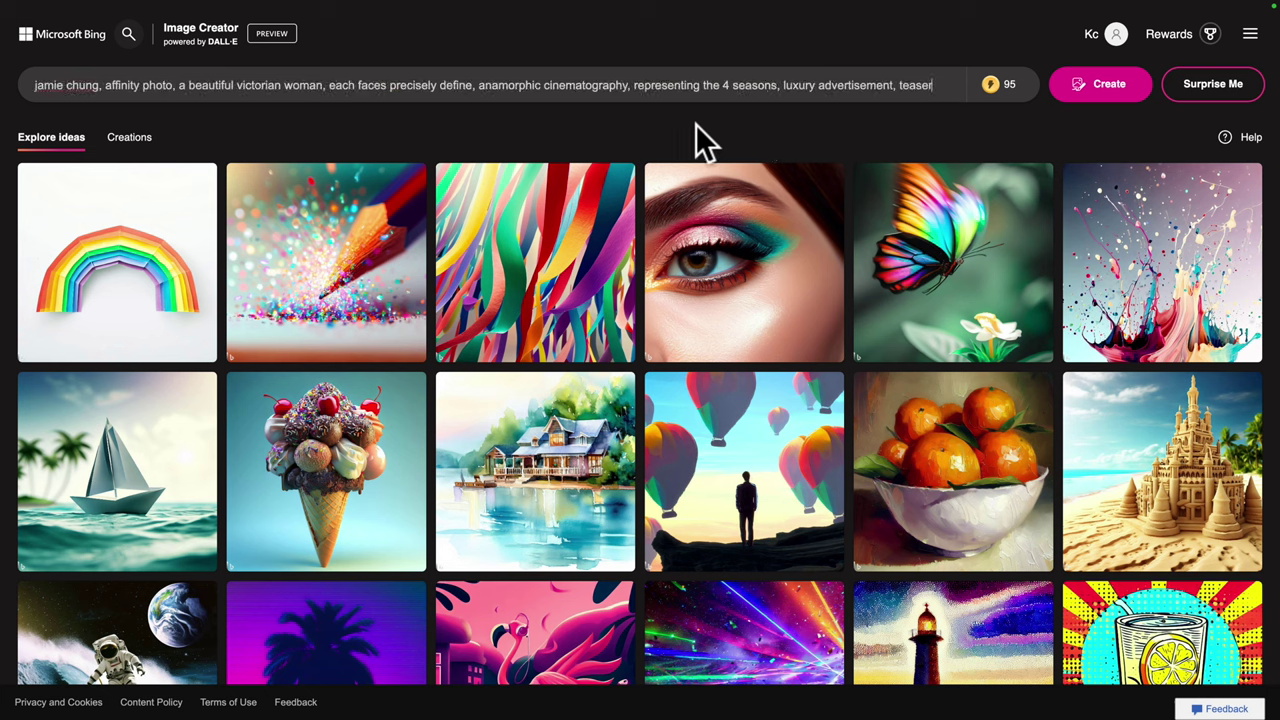
click(1110, 100)
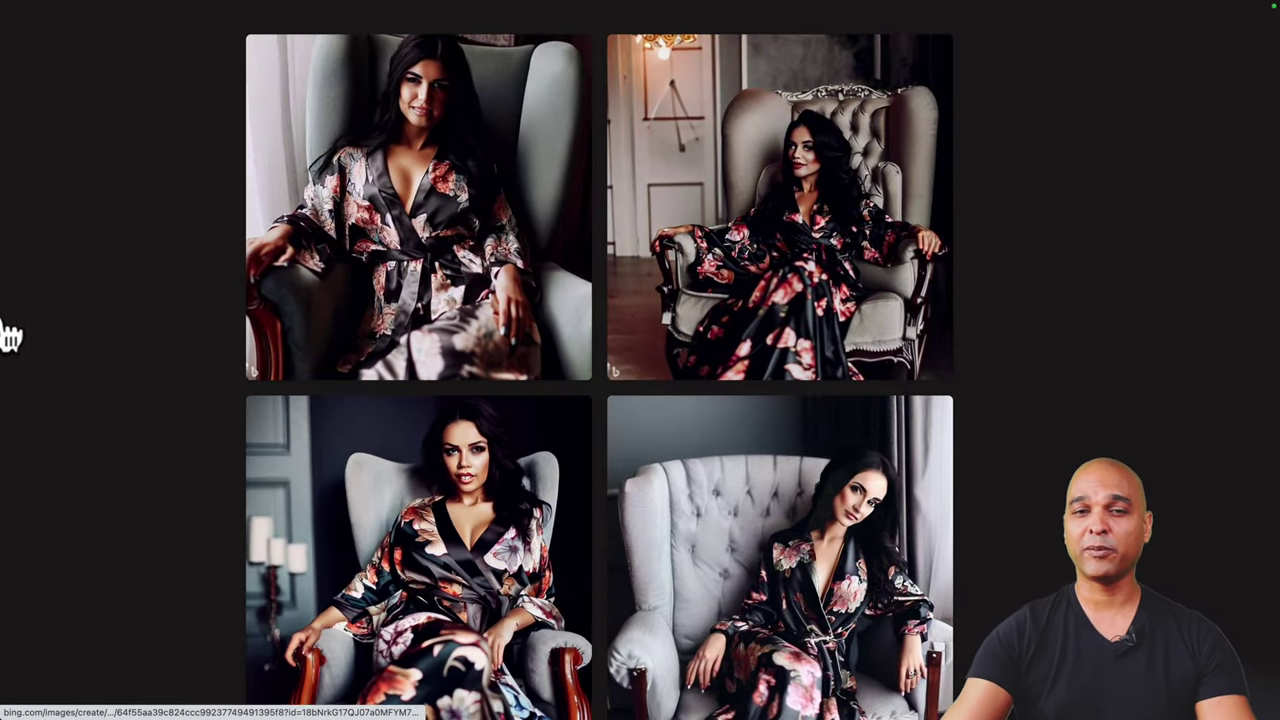
click(306, 186)
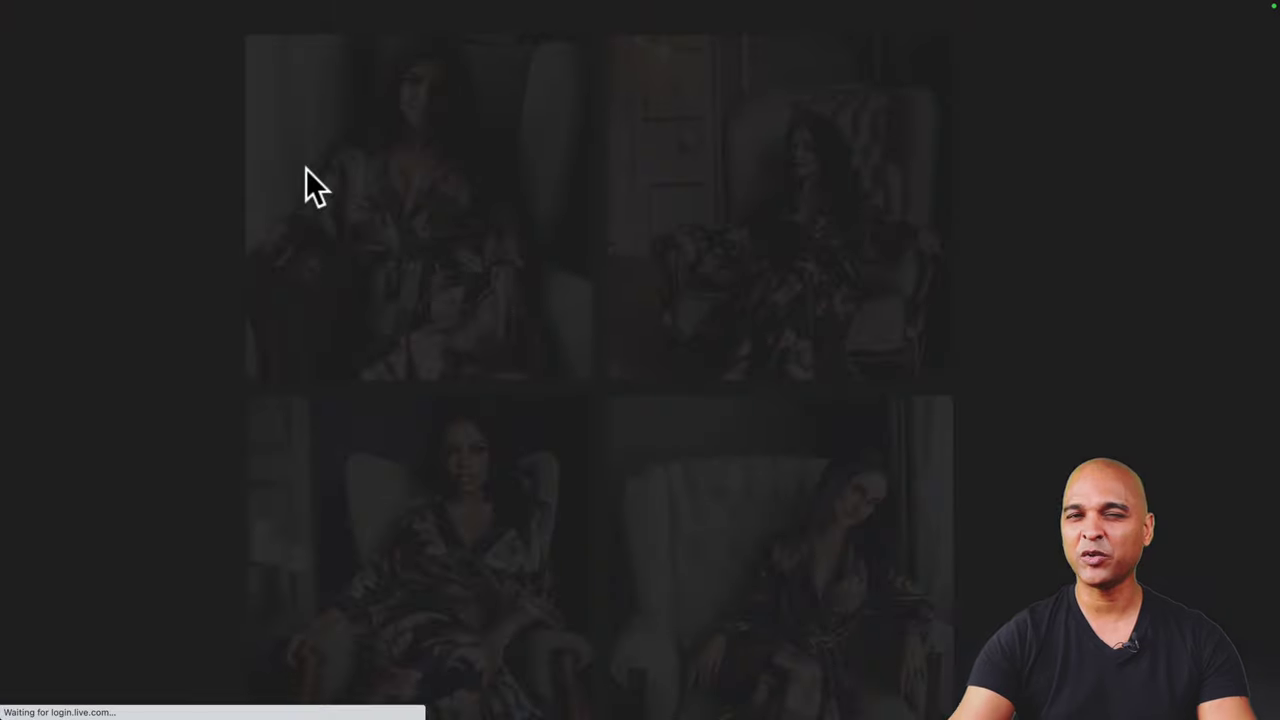
scroll(206, 206, up, 3)
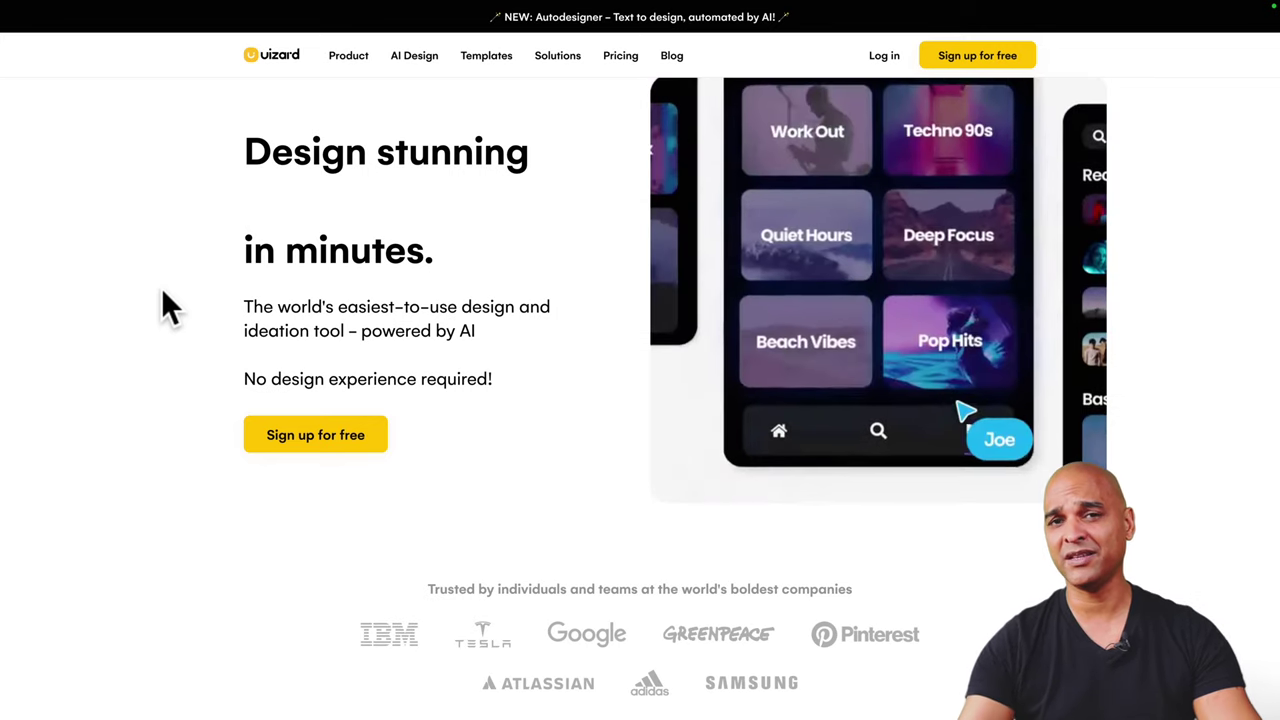
Step: Look through the Uizard home page for its AI design features and the kinds of project templates it offers
scroll(163, 300, down, 10)
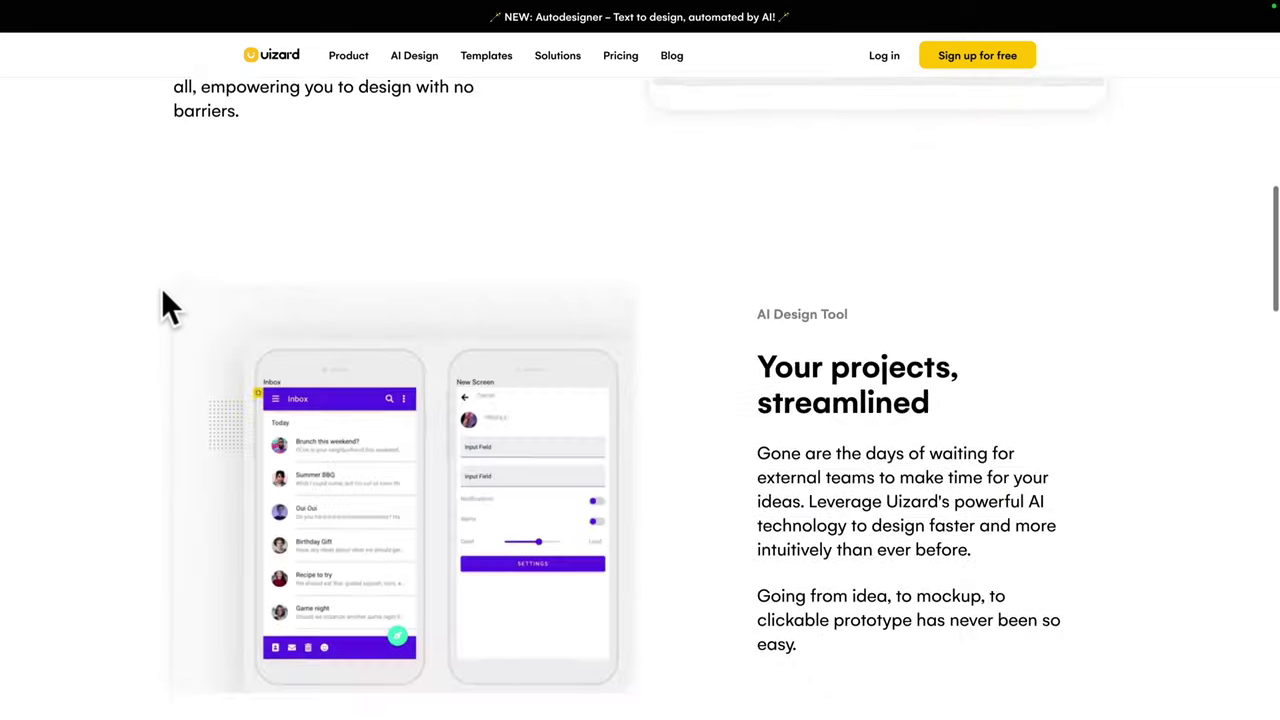
scroll(163, 300, down, 13)
scroll(318, 260, up, 1)
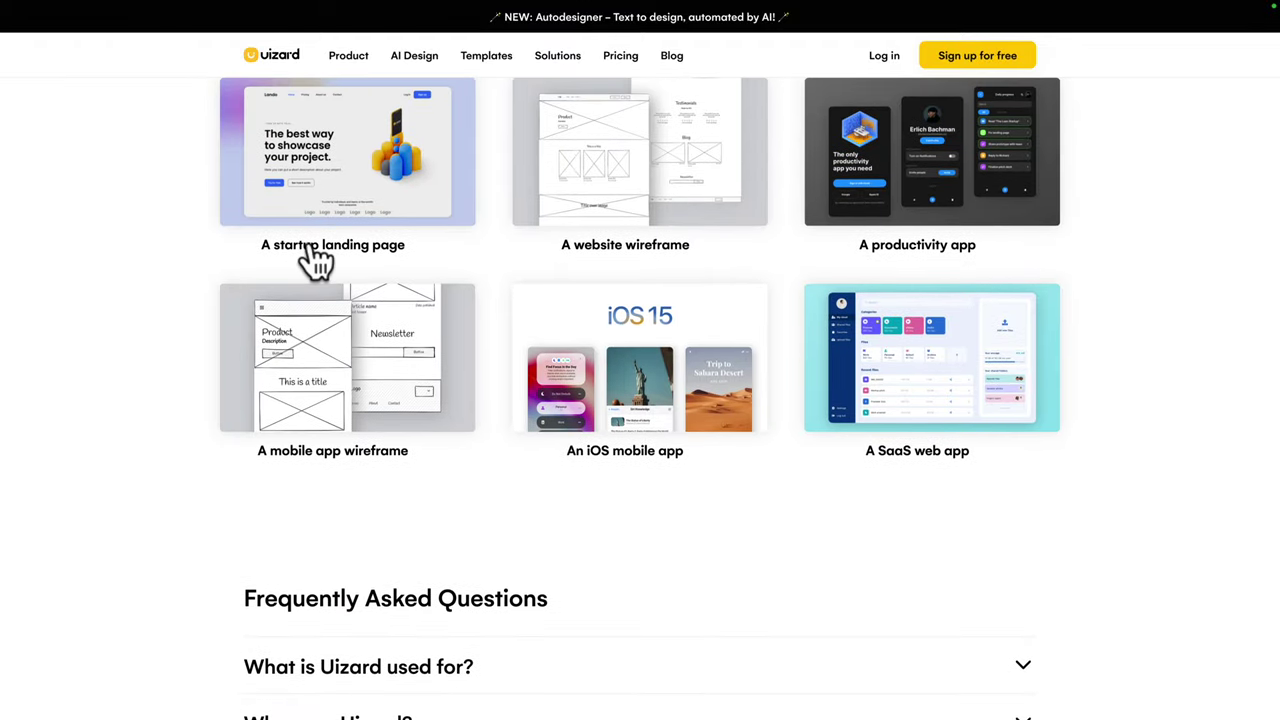
mouse_move(392, 395)
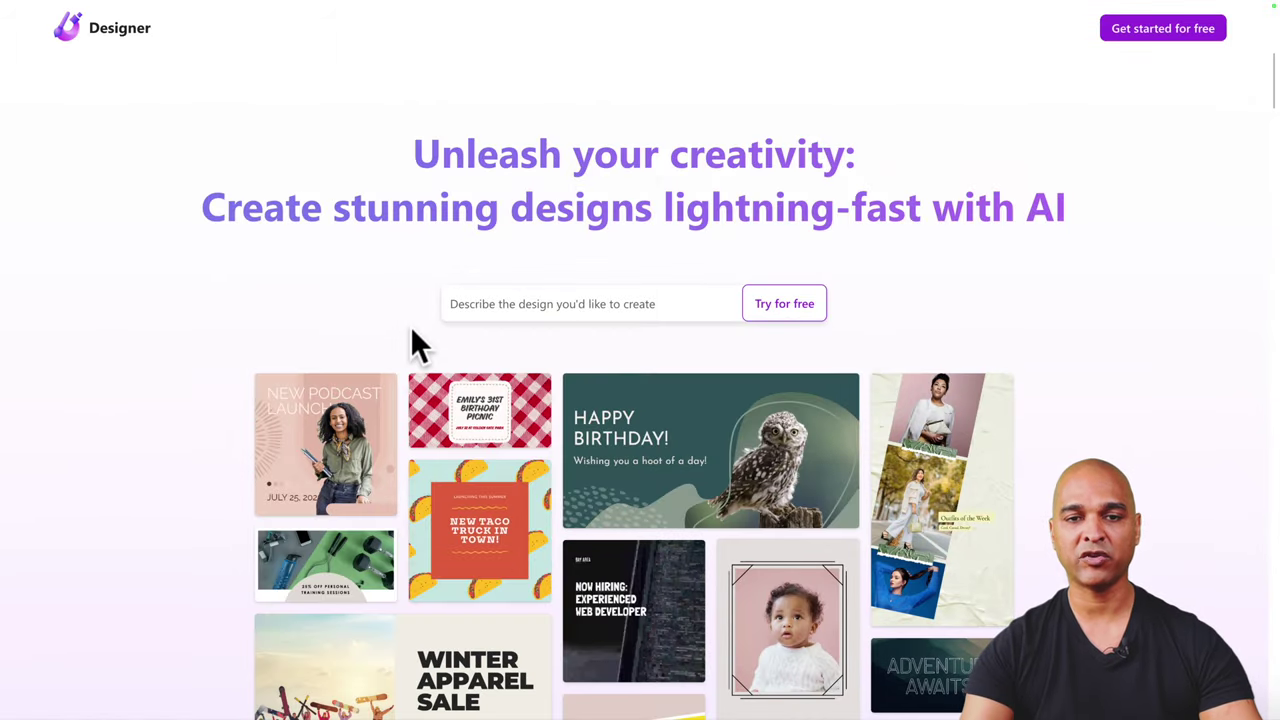
Step: In Microsoft Designer, generate designs for "an instagram post about the milanese Ossobuco recipe" and look through them
key(ctrl+v)
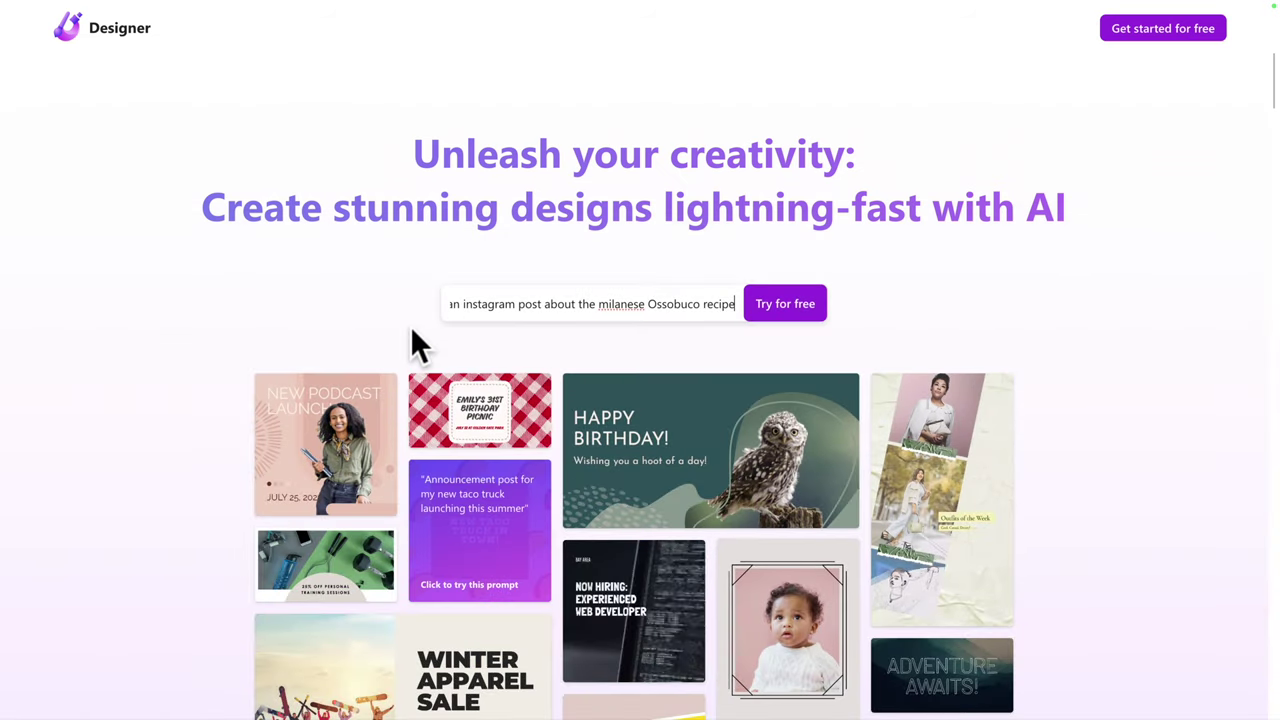
click(770, 312)
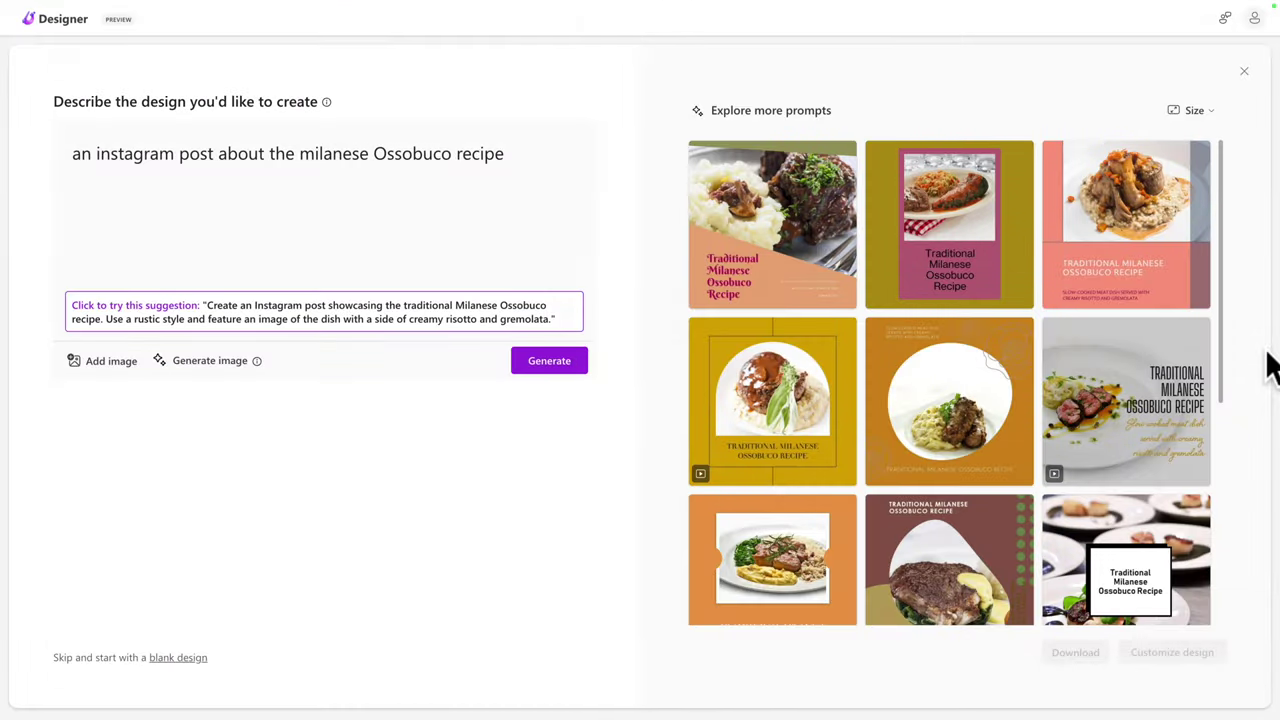
scroll(988, 495, down, 6)
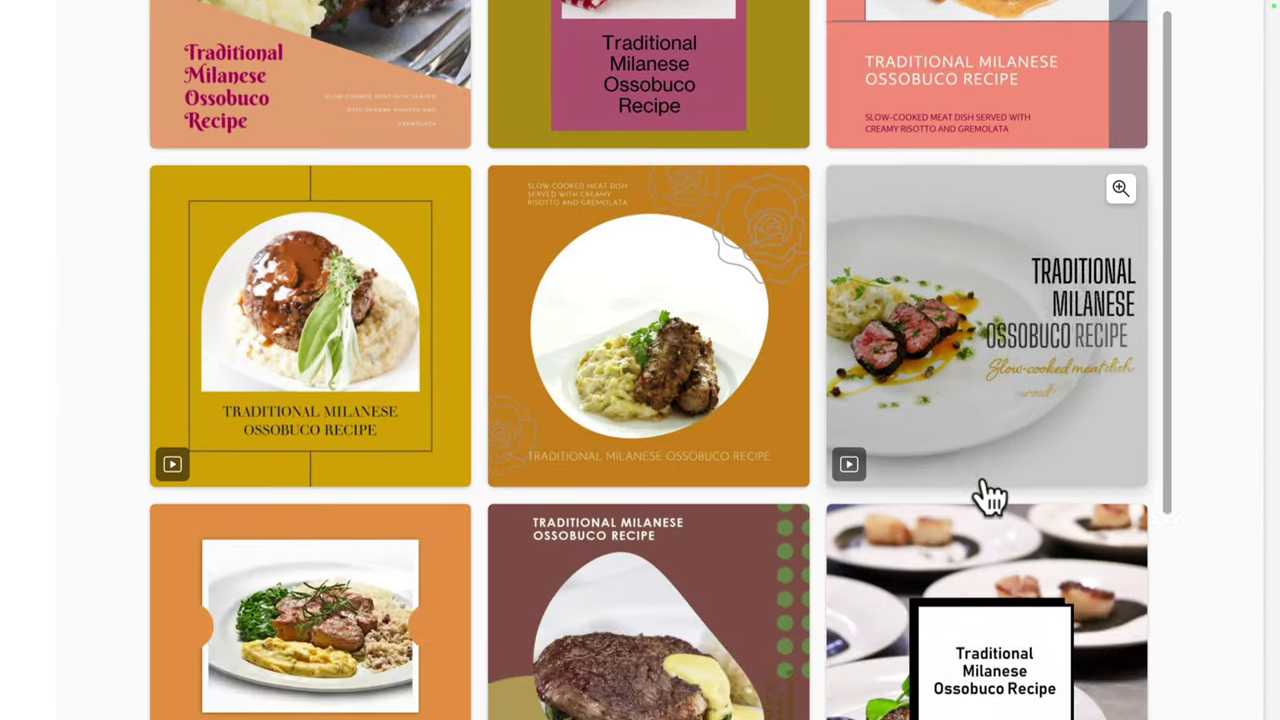
scroll(988, 495, down, 2)
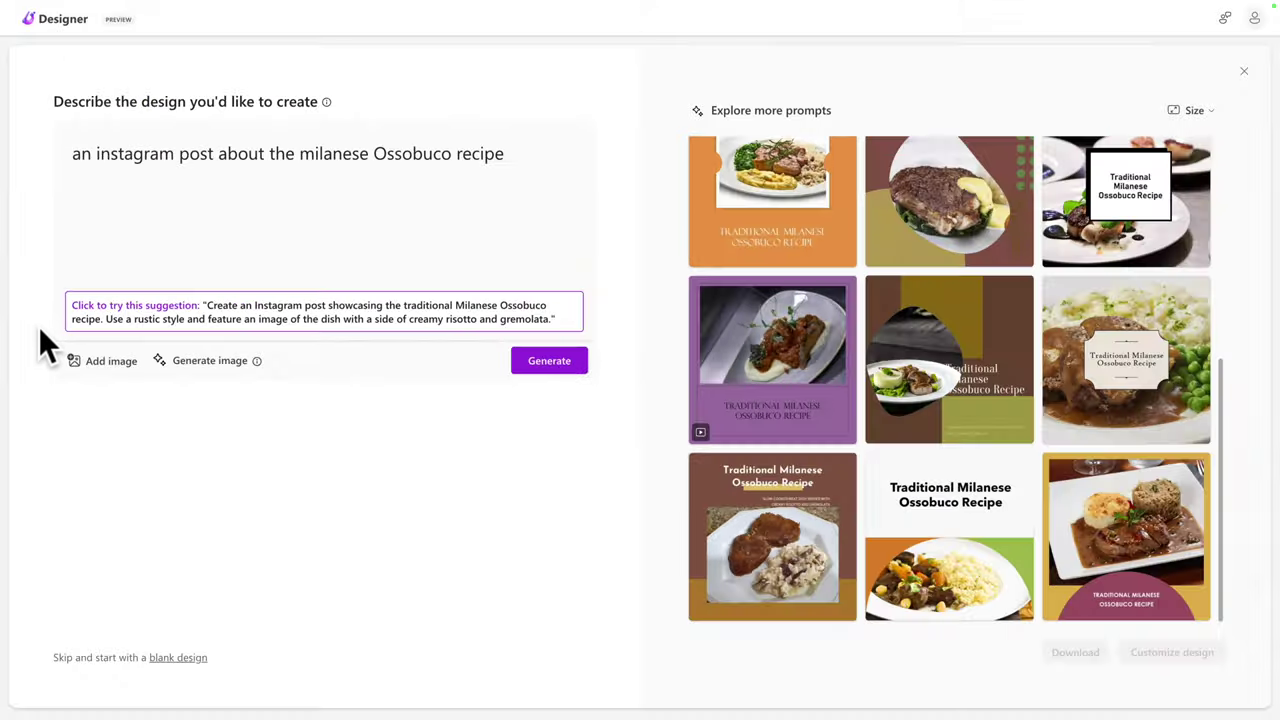
Step: Replace the design description with the suggested rustic-style Milanese Ossobuco prompt and generate new designs
click(210, 318)
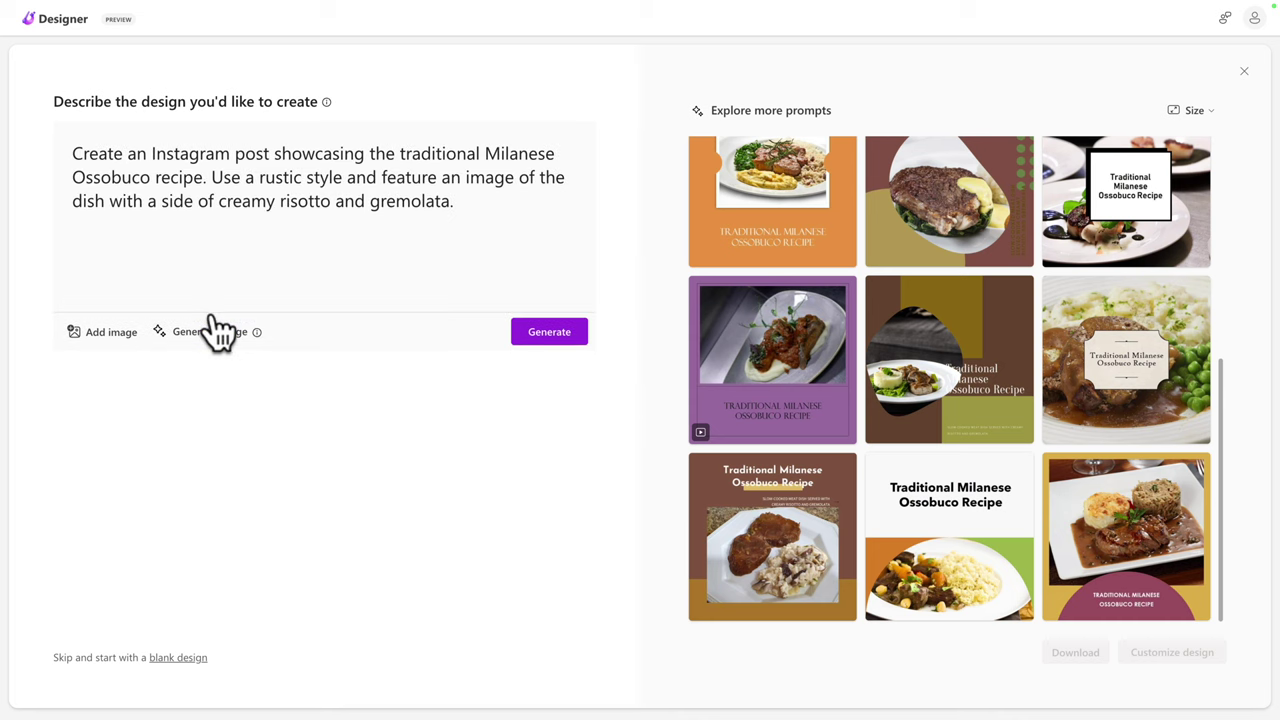
click(549, 331)
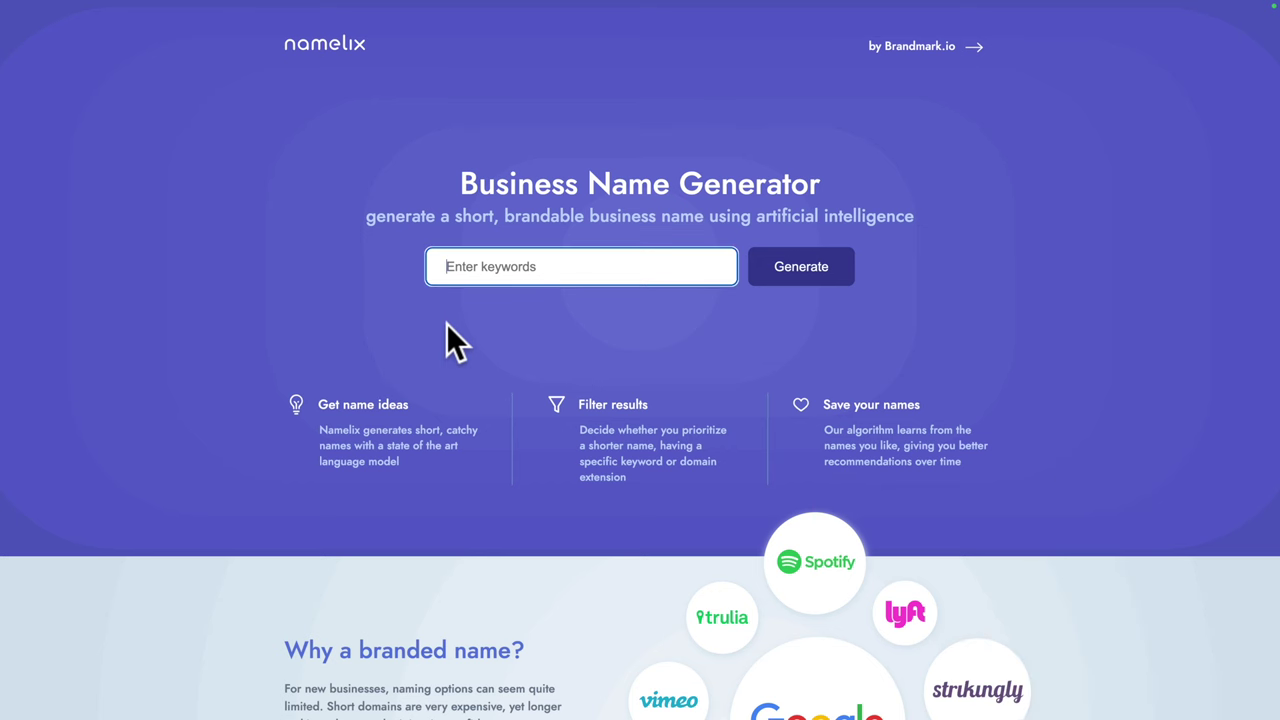
Step: In Namelix, enter the keywords "south american coffee" and choose the Brandable names style with Medium randomness
text(south american coffee)
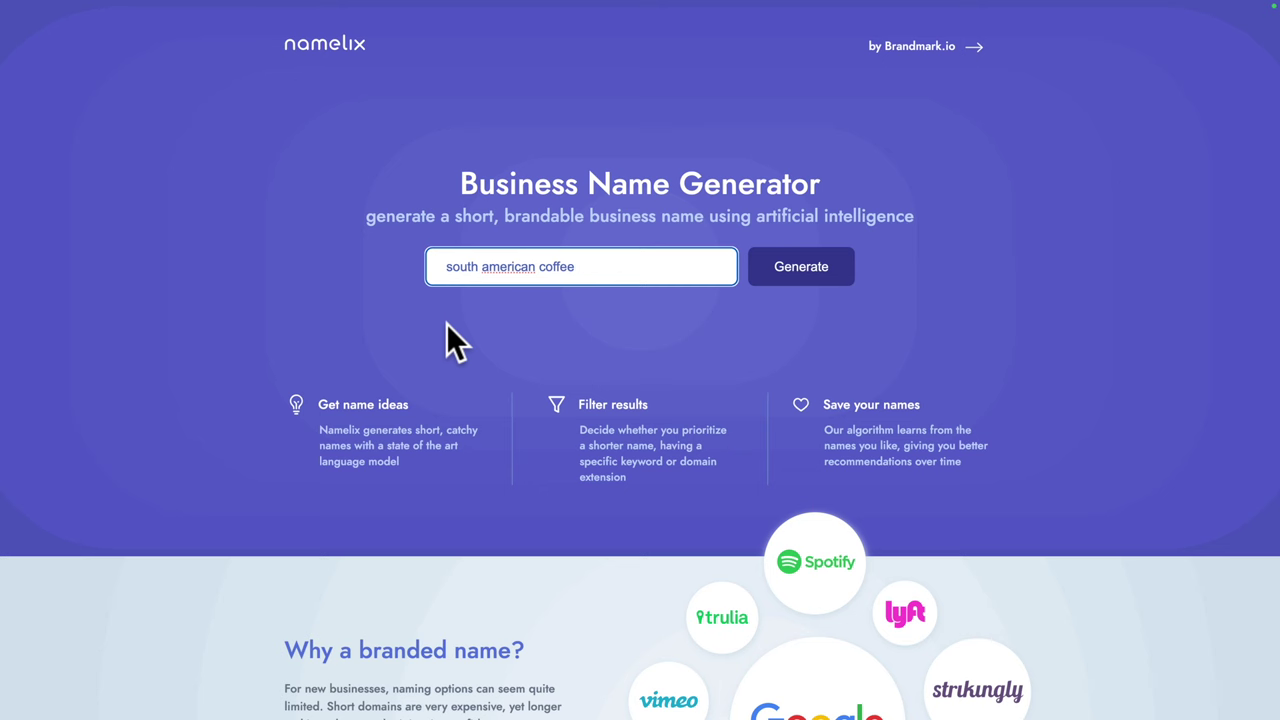
click(795, 280)
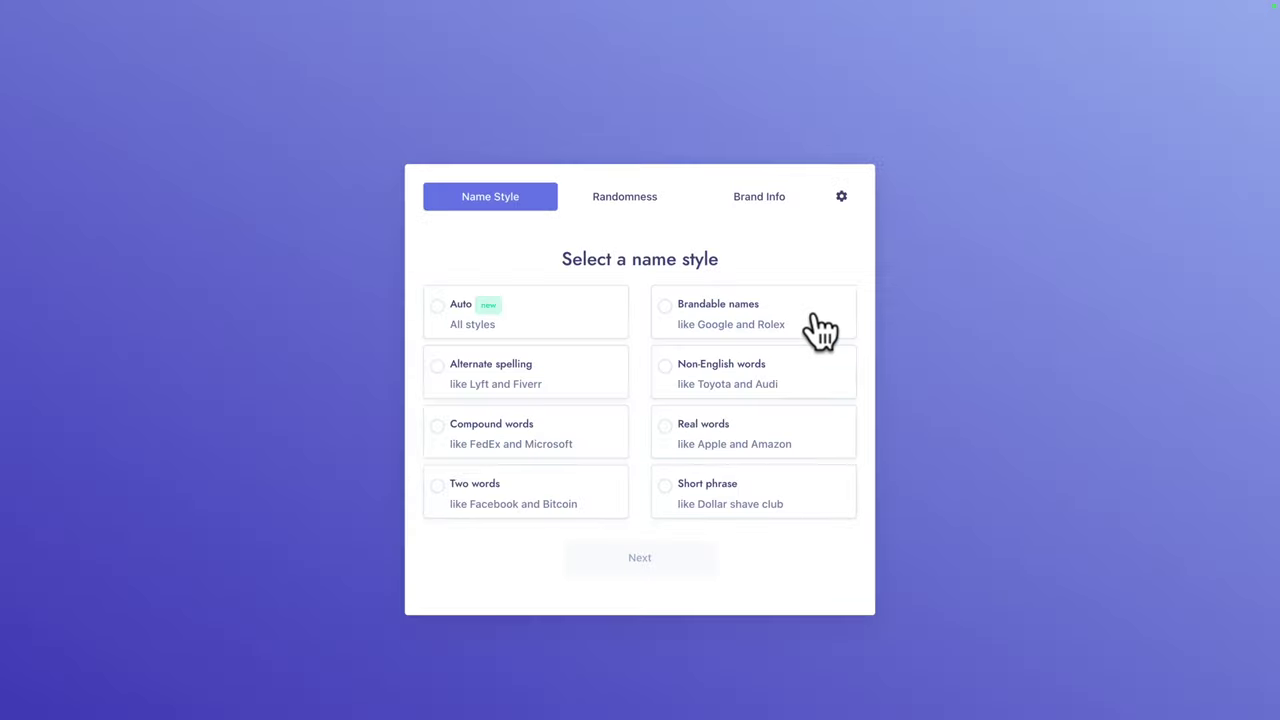
click(663, 312)
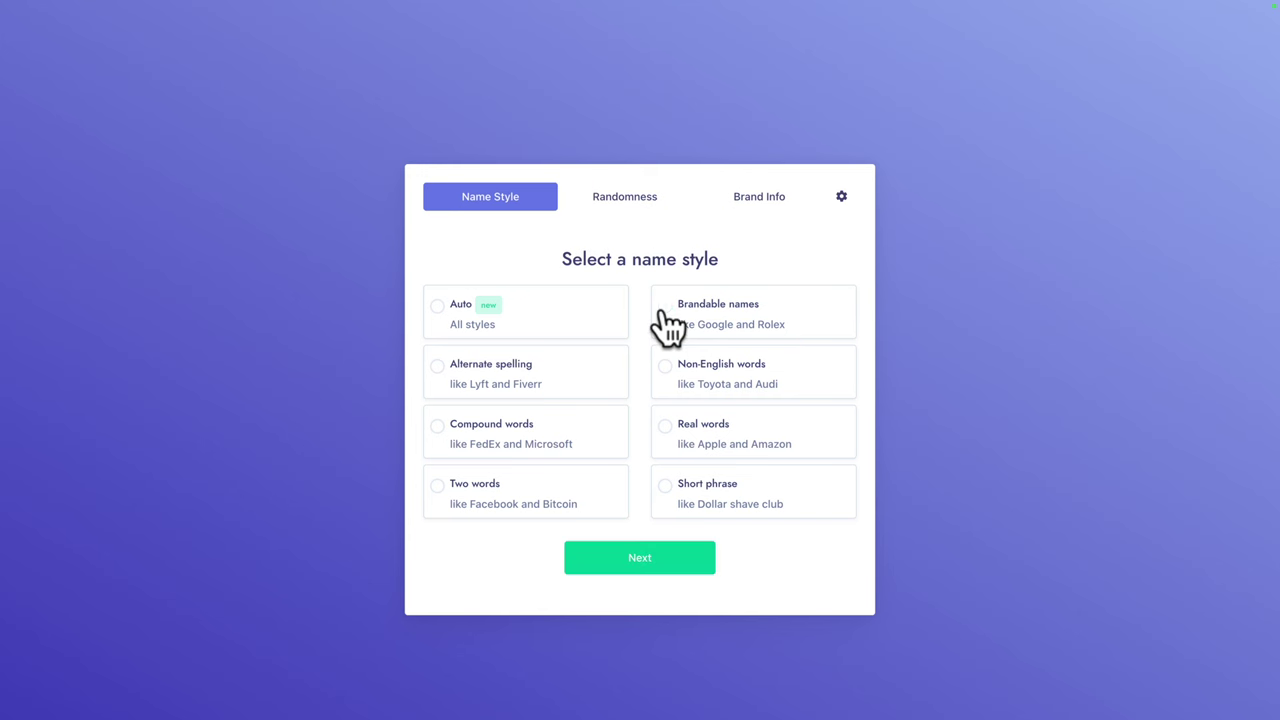
click(630, 565)
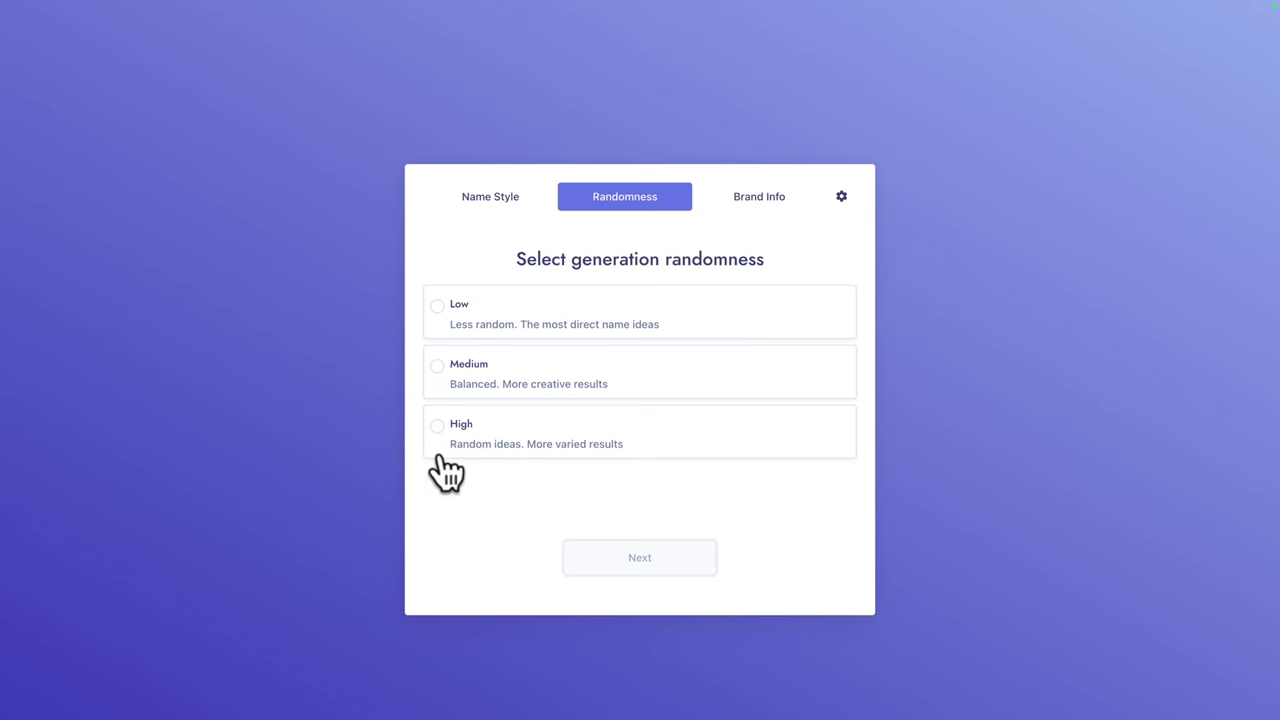
click(437, 366)
click(645, 568)
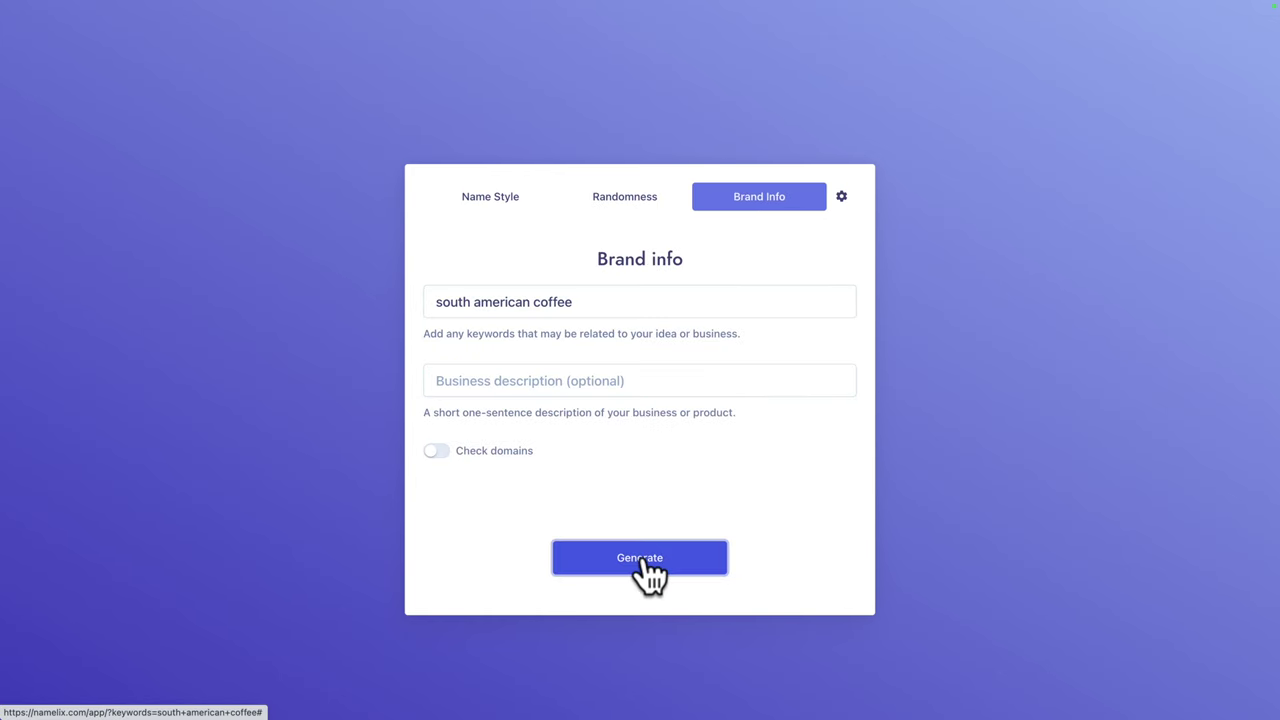
Step: Add the business description "a south american coffee brand for hipsters", enable domain checking, and generate the business names
click(490, 381)
text(a south american coffee brand for hipsters)
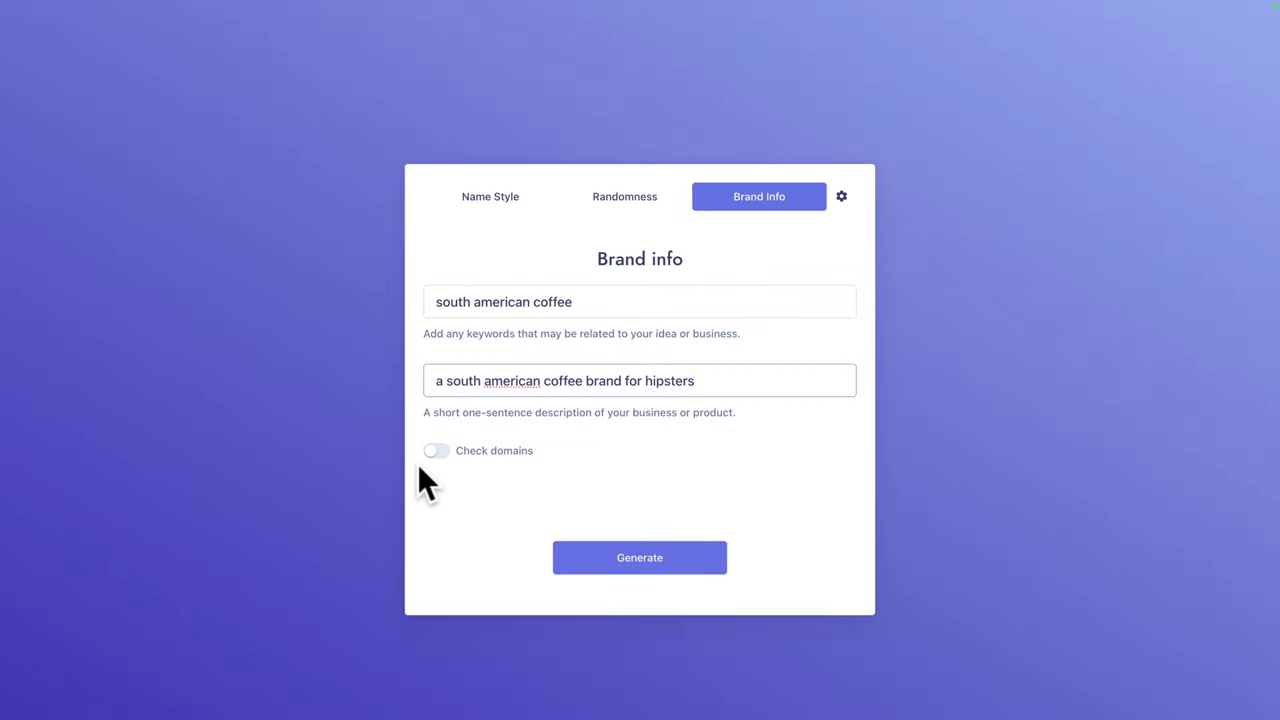
click(458, 431)
click(631, 565)
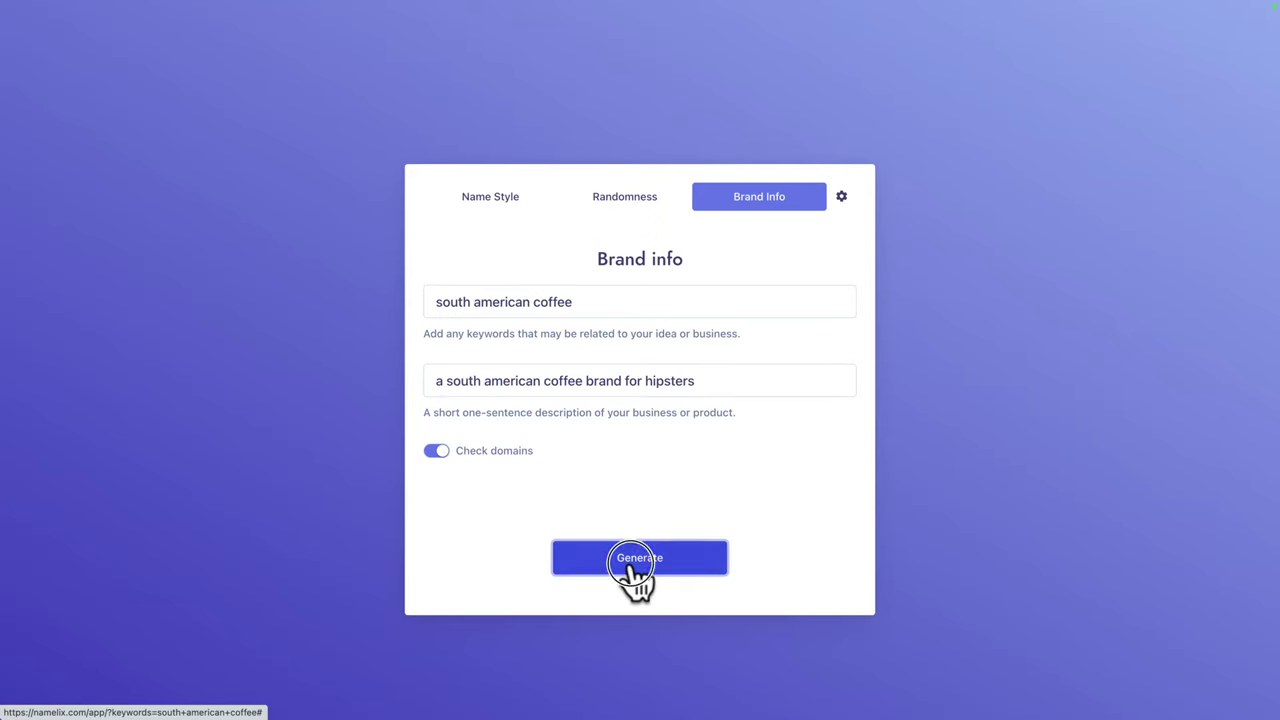